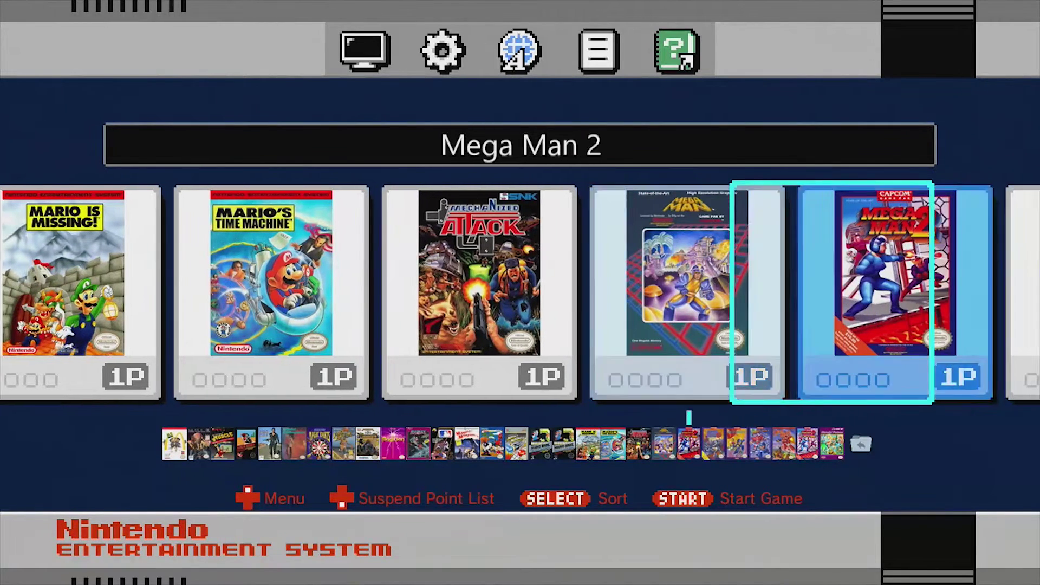
# - Browse the Mega Man titles from Mega Man 2 through 6 and back to the first
pyautogui.press('Right')
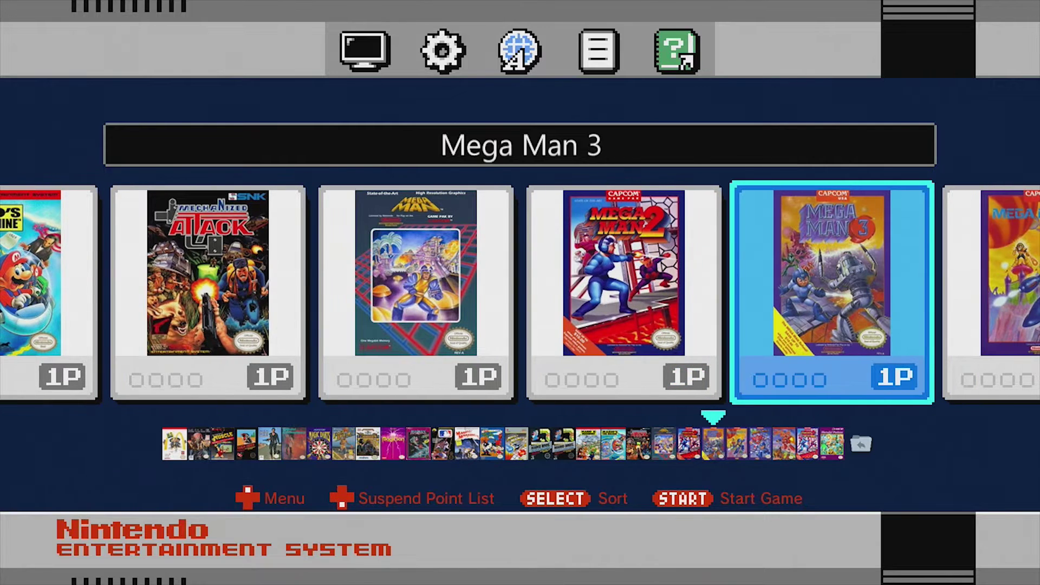
pyautogui.press('Right')
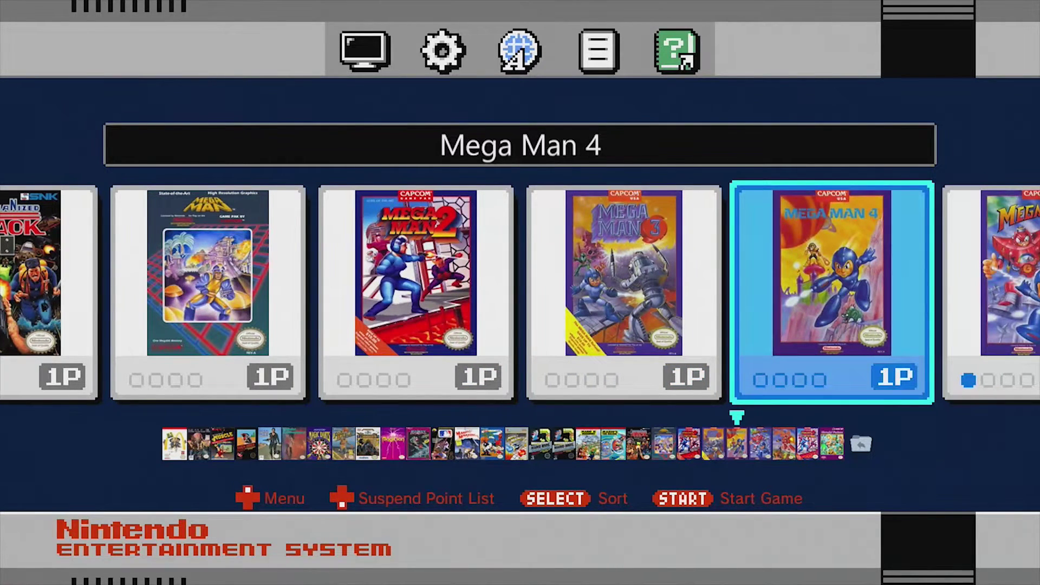
pyautogui.press('Right')
pyautogui.press('Right')
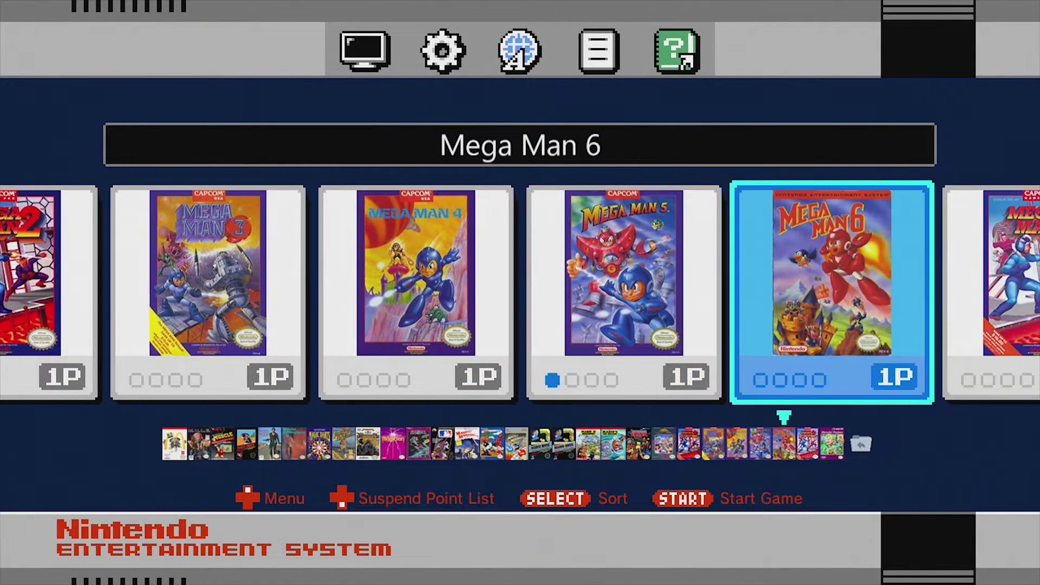
pyautogui.press('Right')
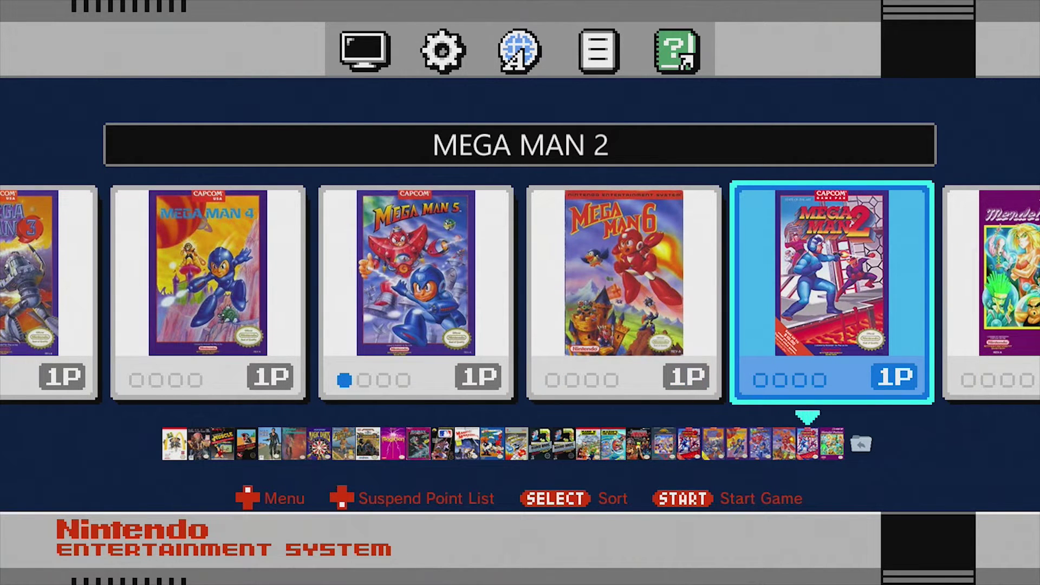
pyautogui.press('Right')
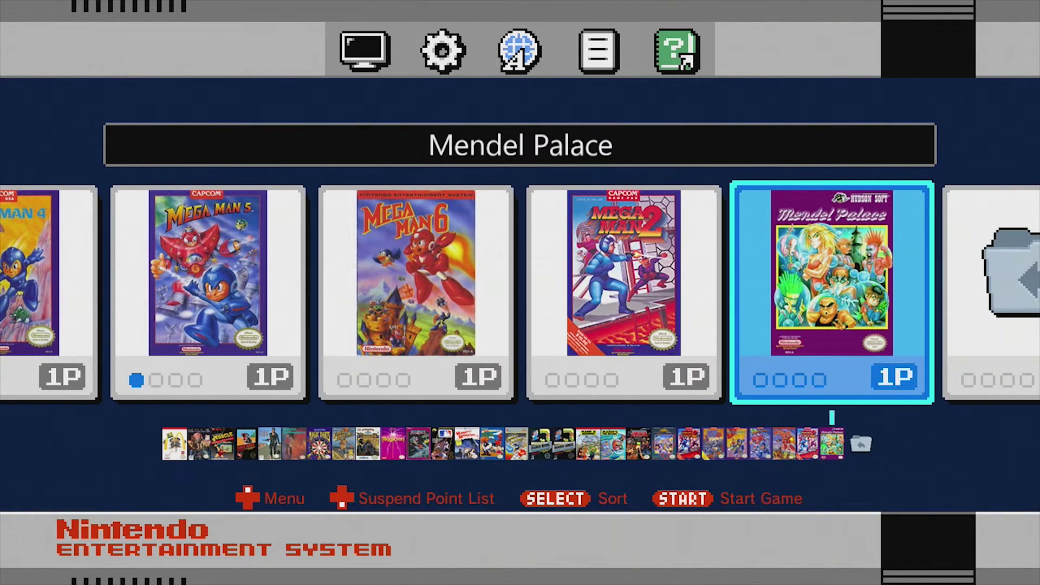
pyautogui.press('Left')
pyautogui.press('Left')
pyautogui.press('Left')
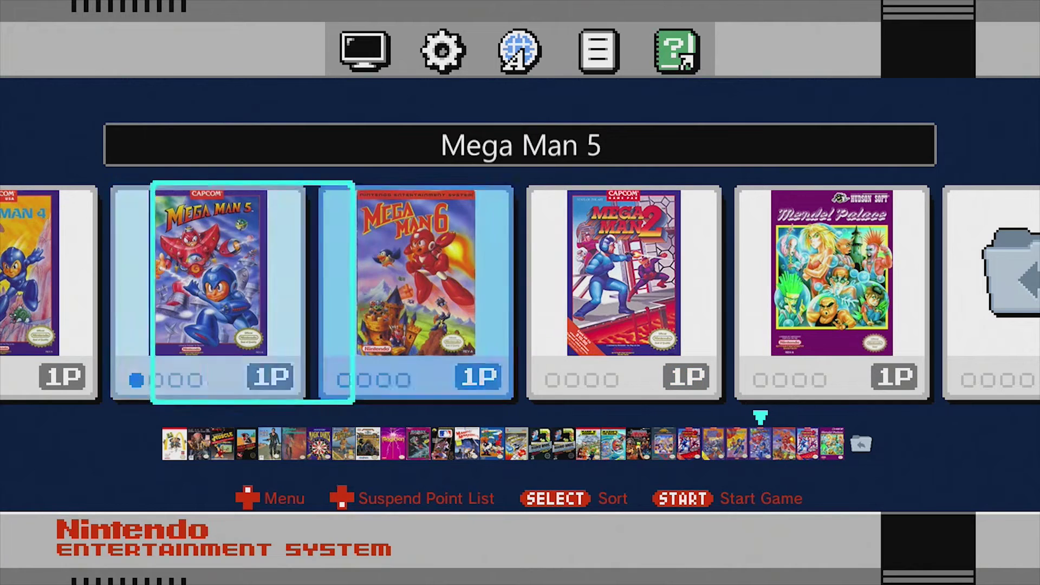
pyautogui.press('Left')
pyautogui.press('Left')
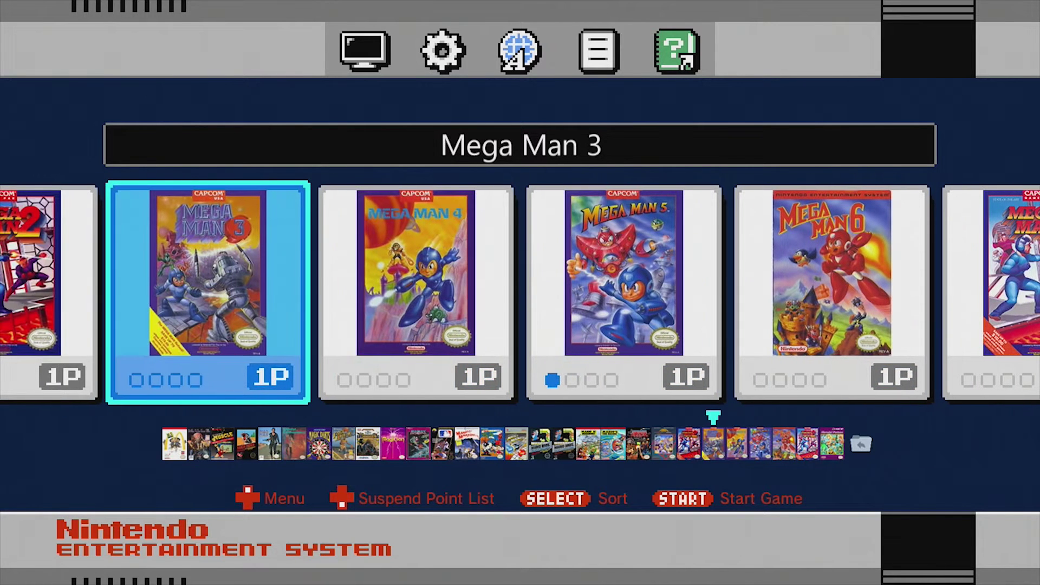
pyautogui.press('Left')
pyautogui.press('Left')
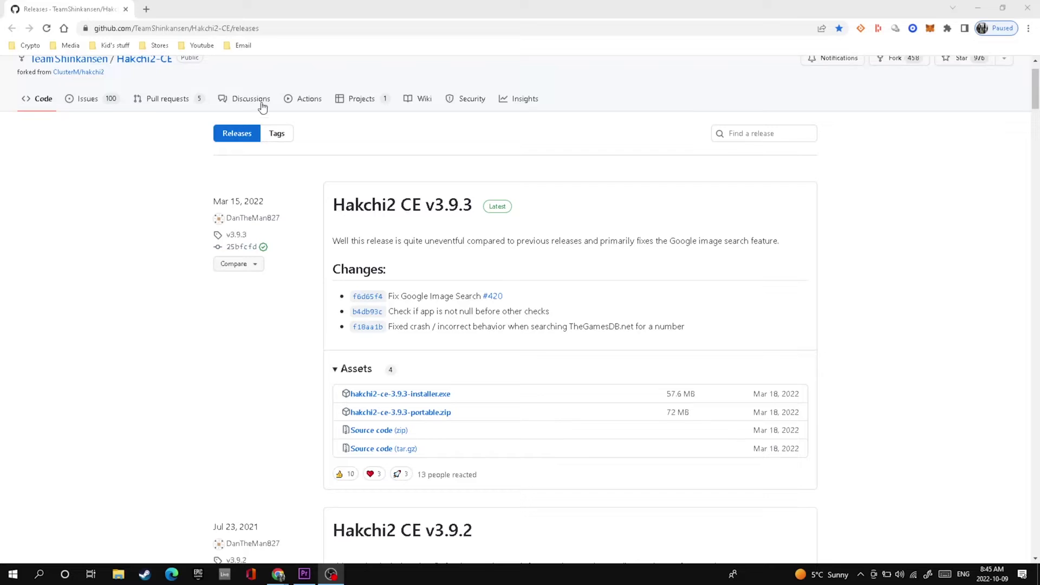
# - Download hakchi2-ce-3.9.3-installer.exe from the Assets of the GitHub releases page
pyautogui.click(255, 28)
pyautogui.moveTo(255, 28); pyautogui.dragTo(93, 28)
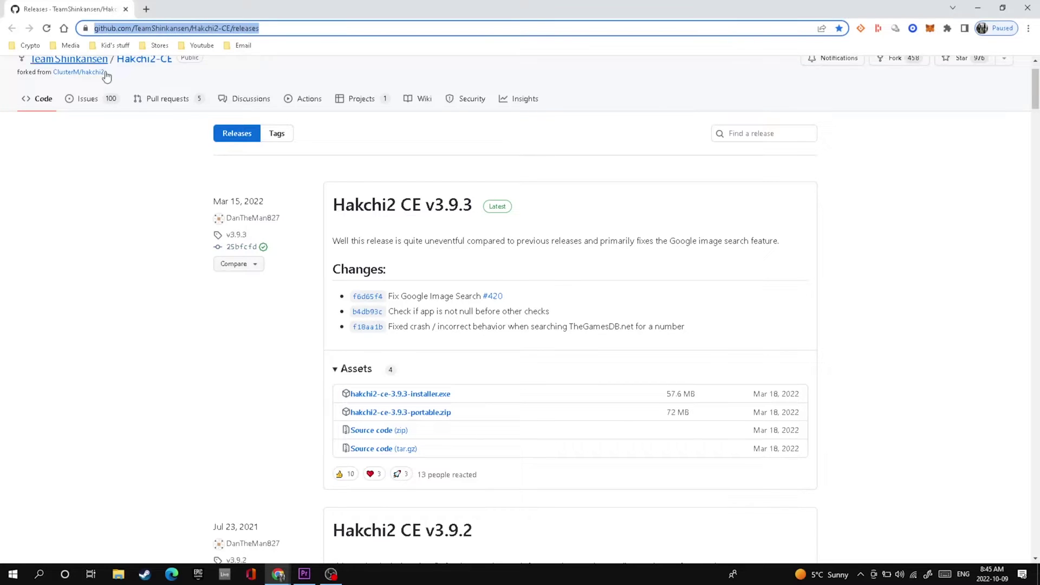
pyautogui.scroll(1, 158, 262)
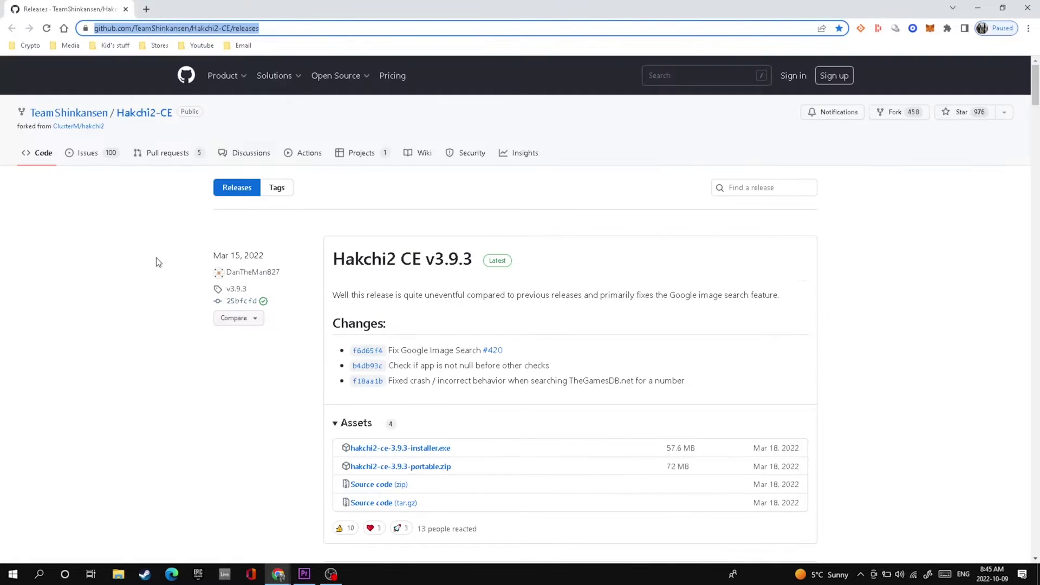
pyautogui.scroll(-2, 368, 382)
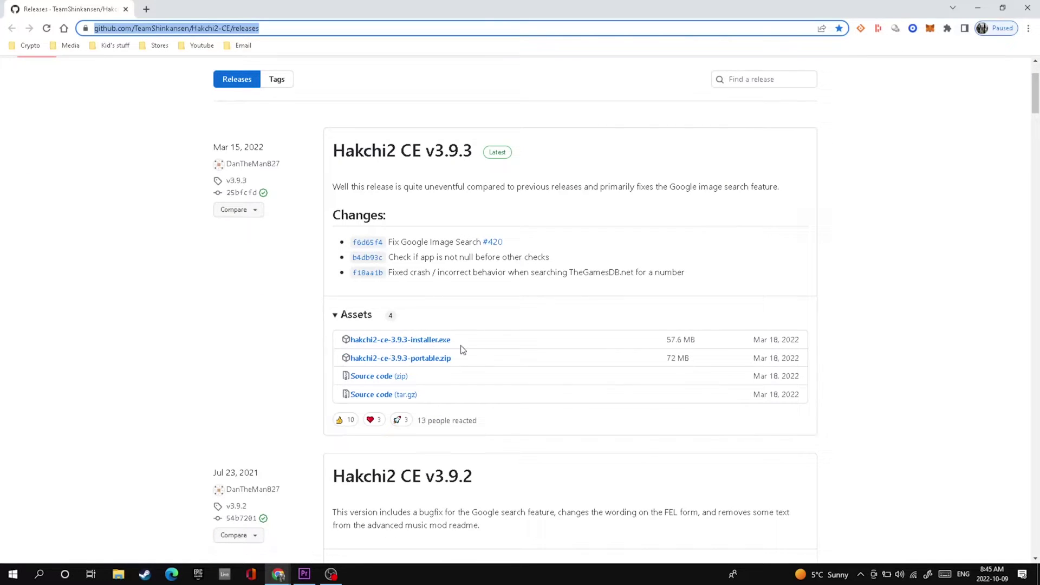
pyautogui.click(423, 348)
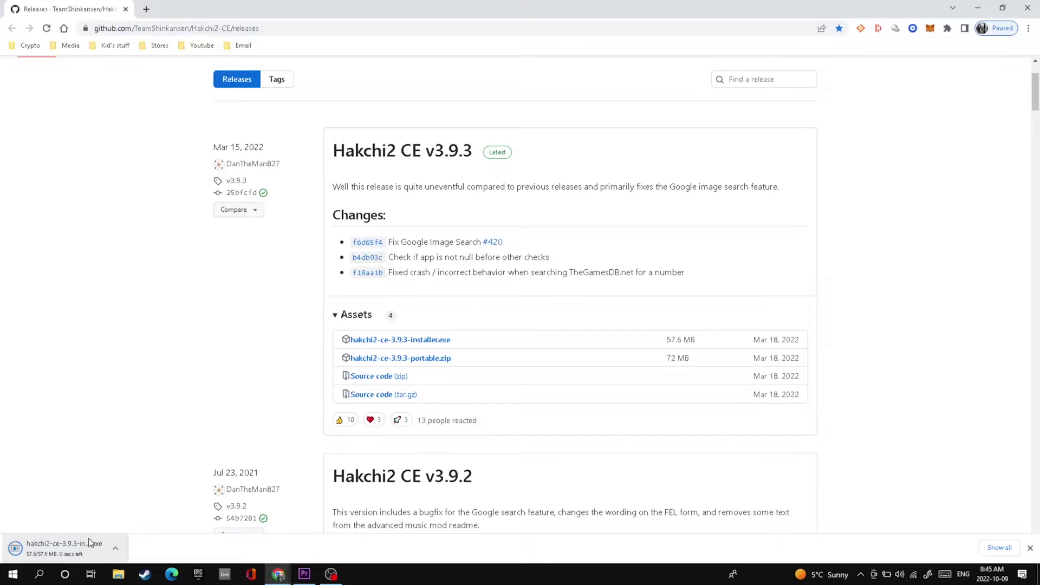
# - Run hakchi2-ce-3.9.3-installer.exe with the default components and Program Files (x86) folder, then close setup
pyautogui.click(64, 551)
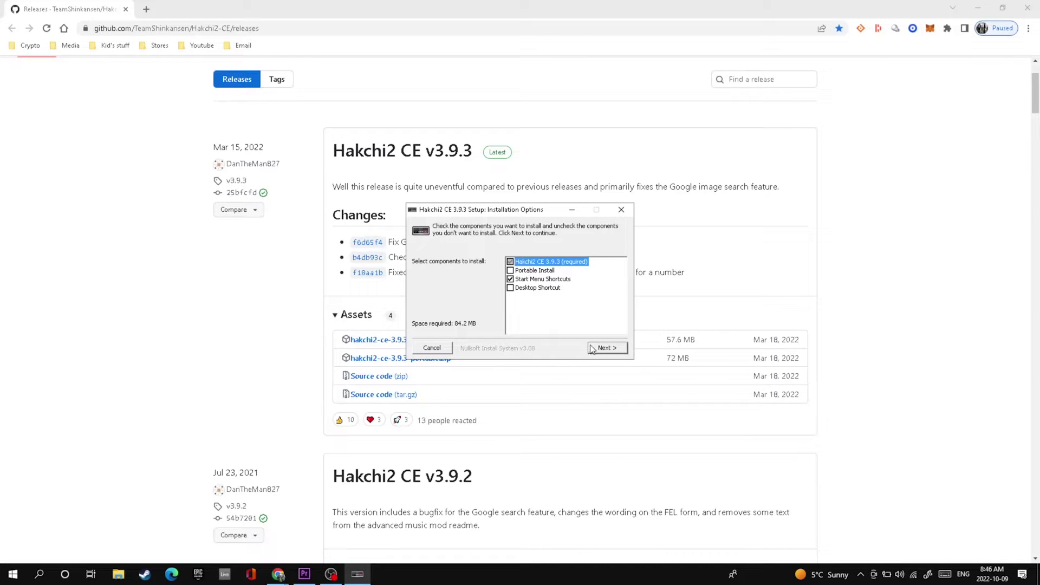
pyautogui.click(608, 347)
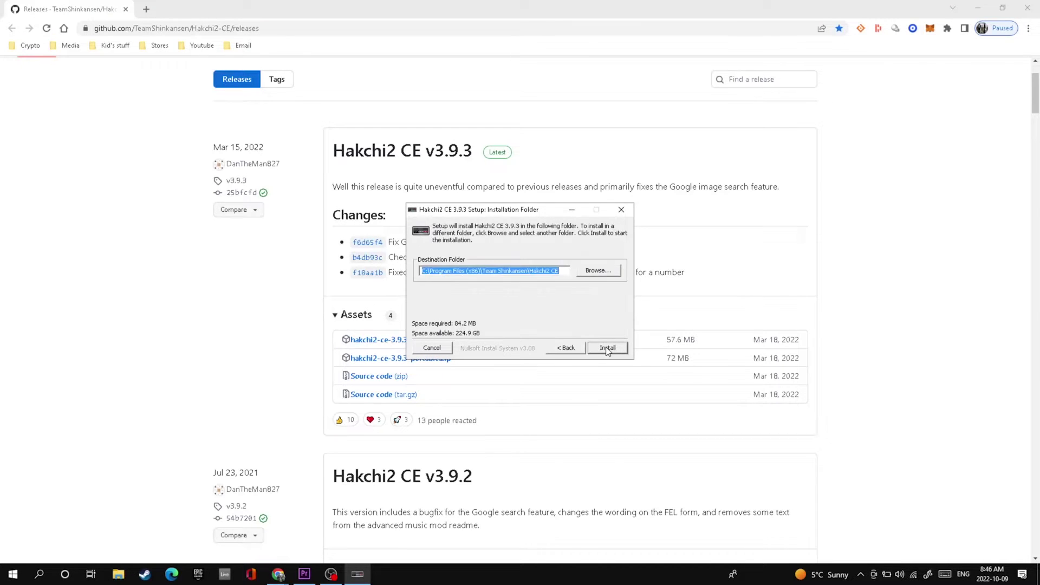
pyautogui.click(607, 348)
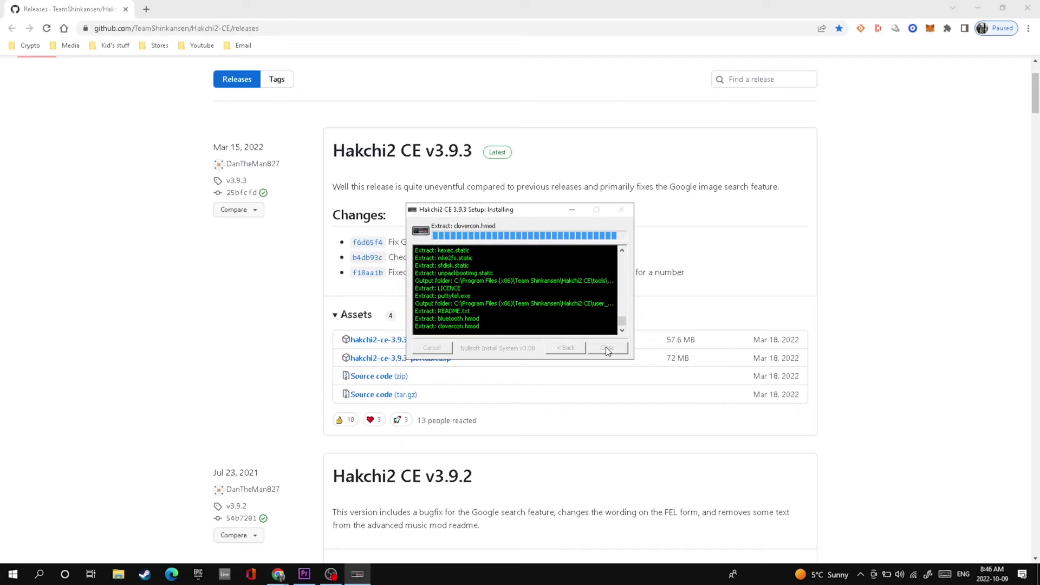
pyautogui.click(607, 348)
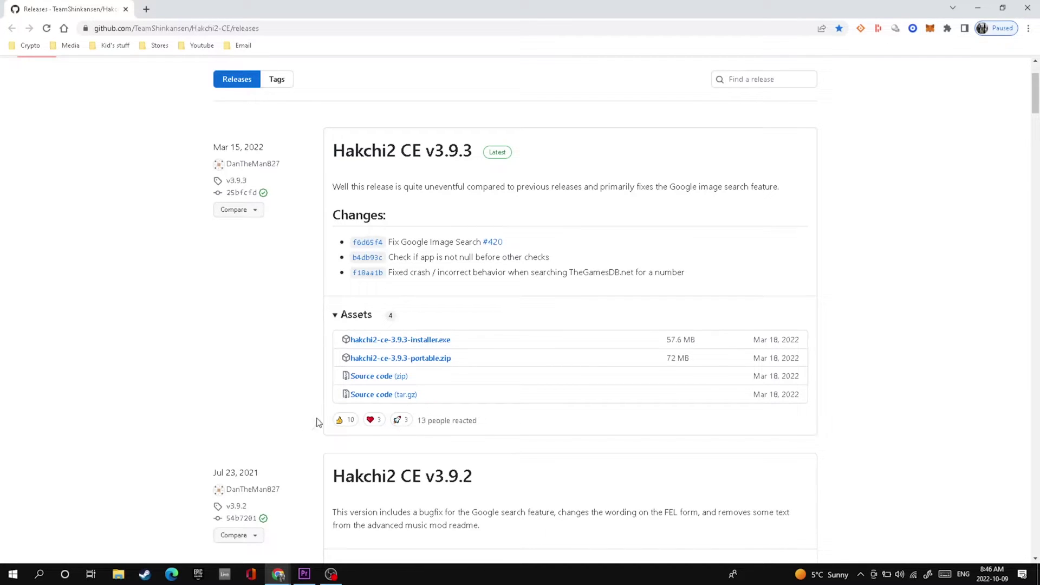
# - Launch Hakchi2 CE from Start, maximize it, and choose Kernel > Install / Repair
pyautogui.click(11, 575)
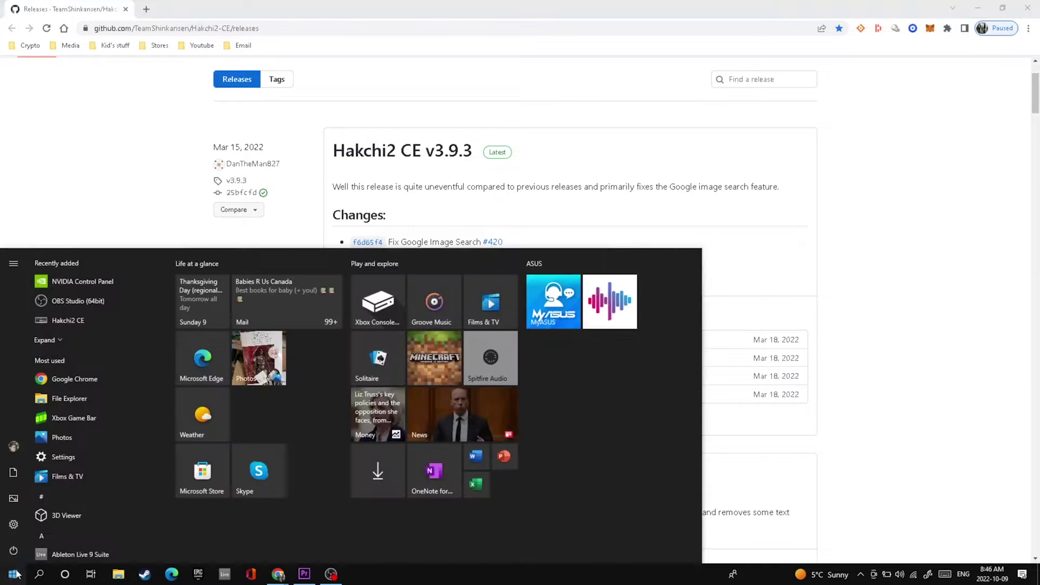
pyautogui.click(64, 321)
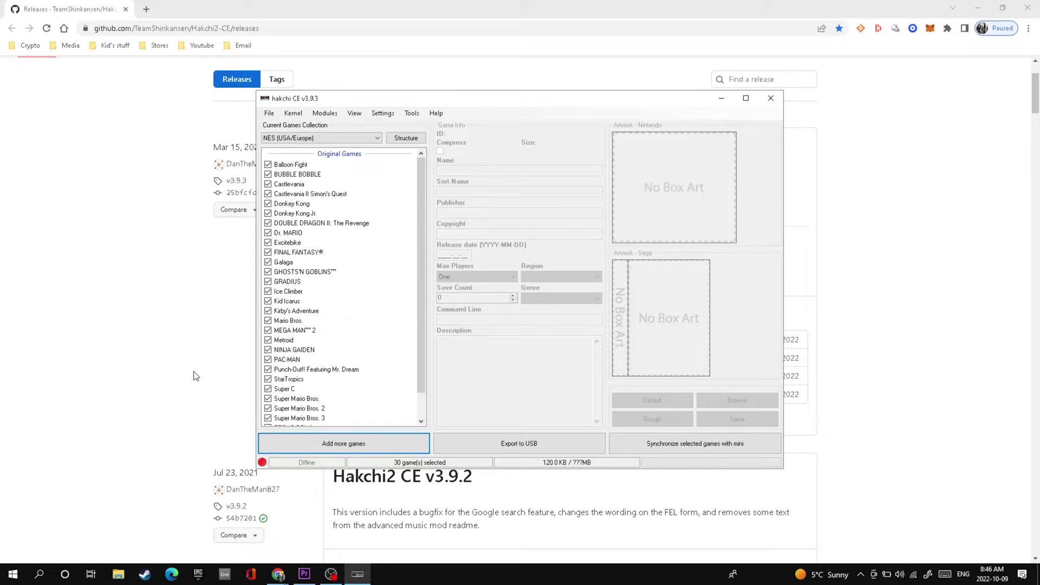
pyautogui.click(746, 98)
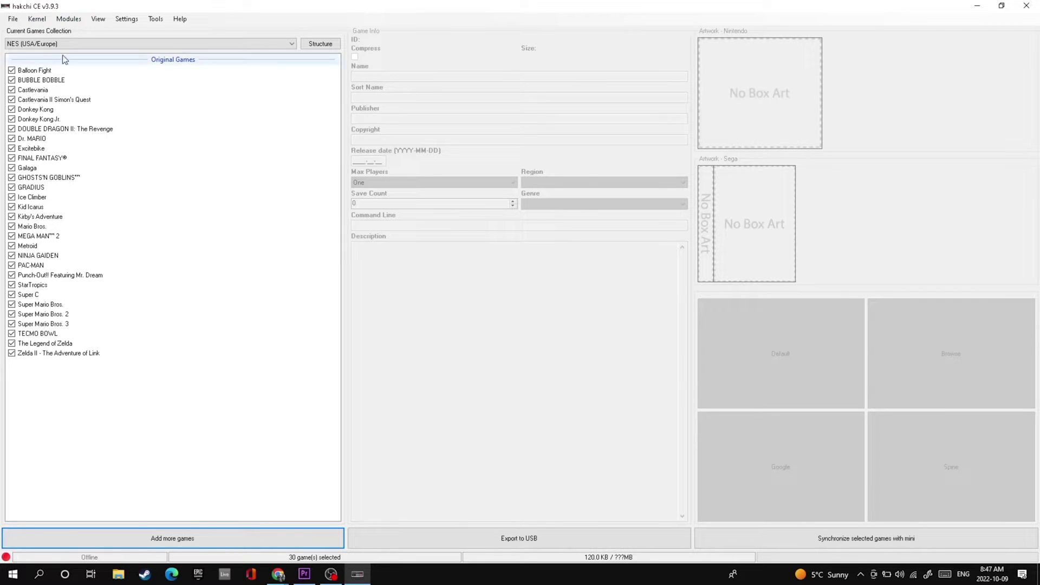
pyautogui.click(37, 19)
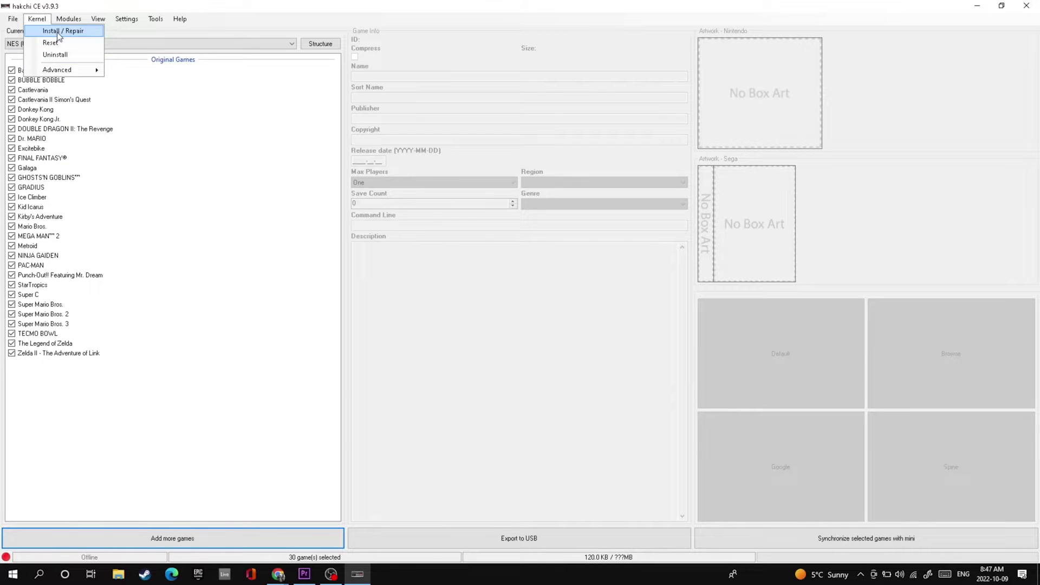
pyautogui.click(59, 32)
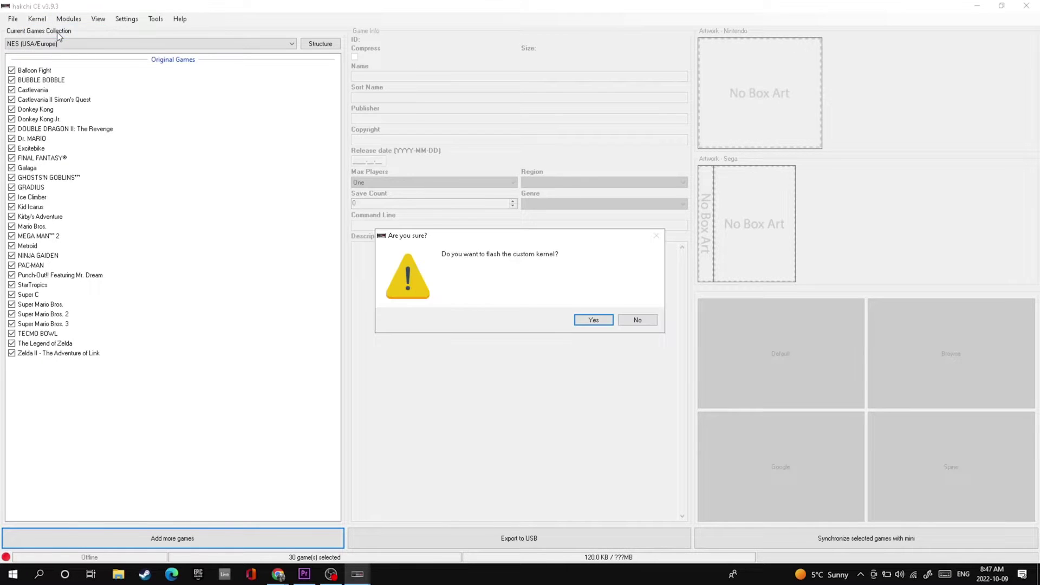
# - Confirm flashing the custom kernel and dismiss the completion message
pyautogui.click(592, 321)
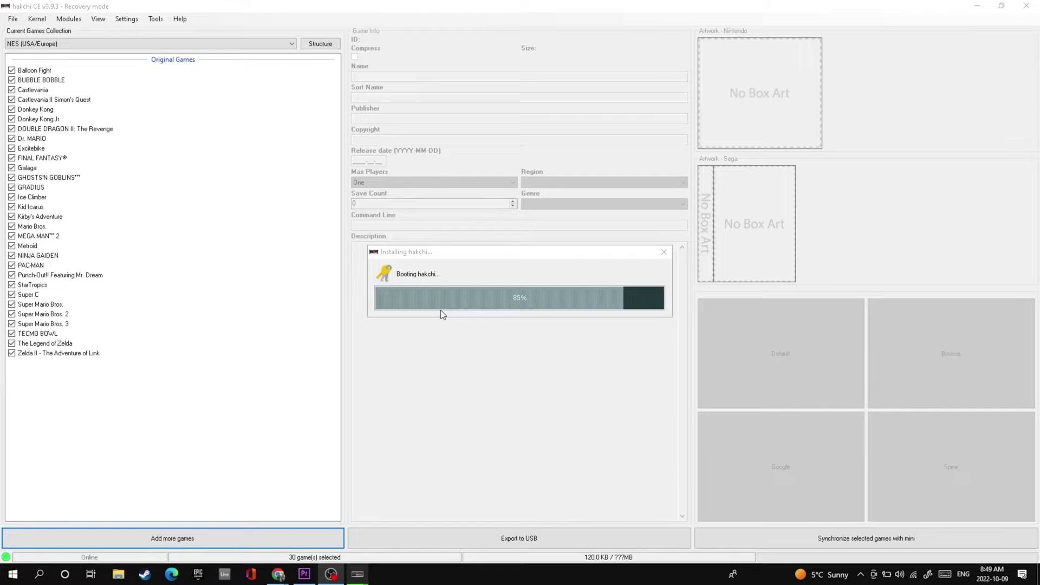
pyautogui.click(634, 319)
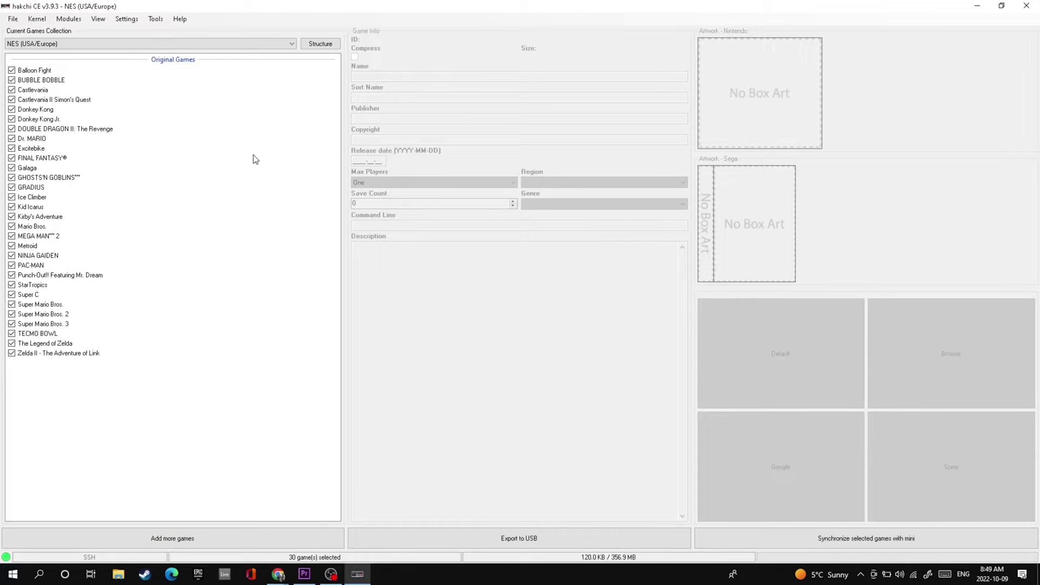
pyautogui.click(292, 43)
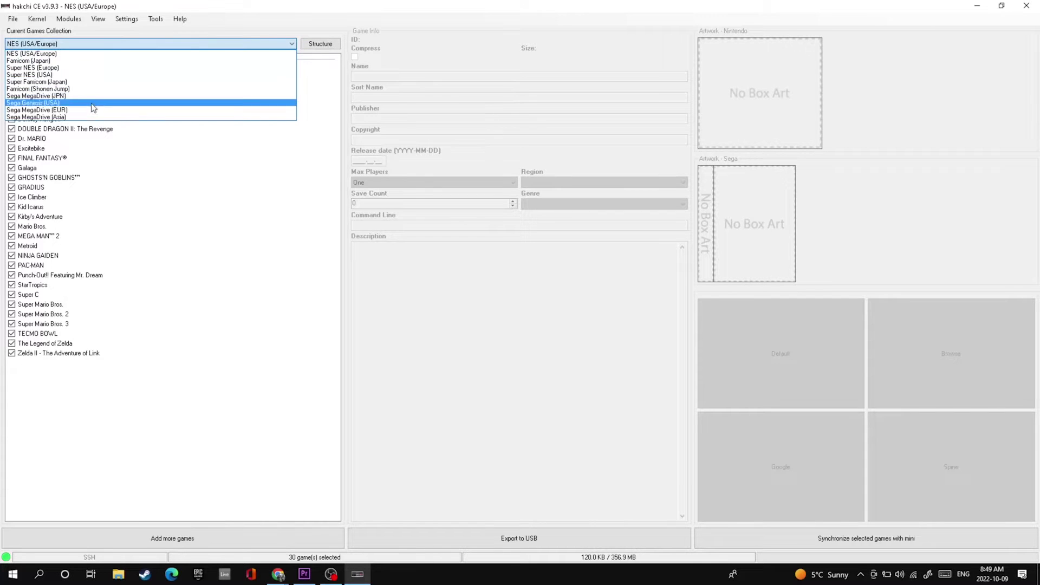
pyautogui.click(101, 53)
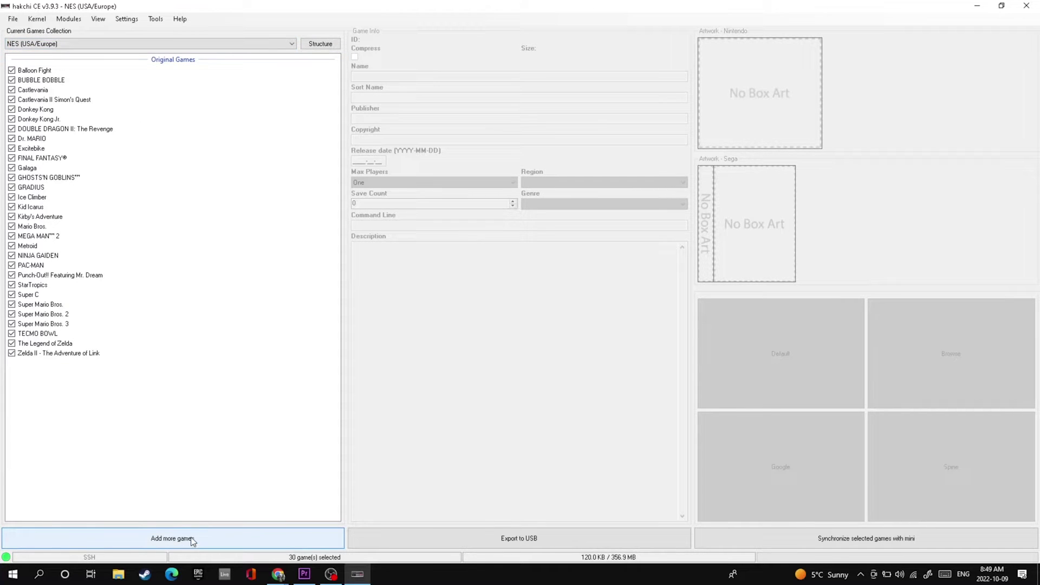
# - Add 'Battletoads & Double Dragon - The Ultimate Team.nes' from the Nintendo ROM folder
pyautogui.click(132, 538)
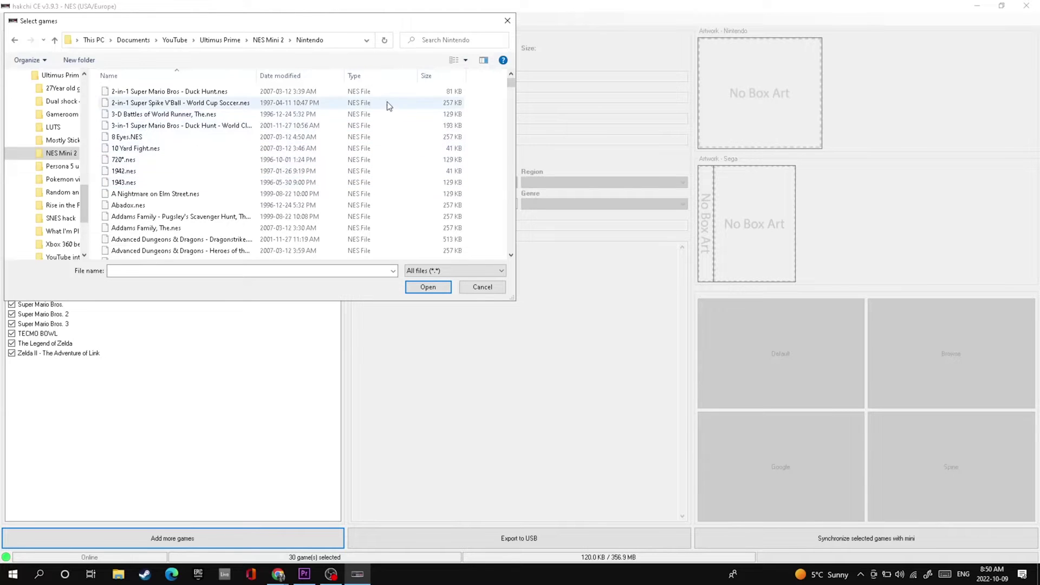
pyautogui.scroll(-2, 333, 177)
pyautogui.scroll(-10, 333, 178)
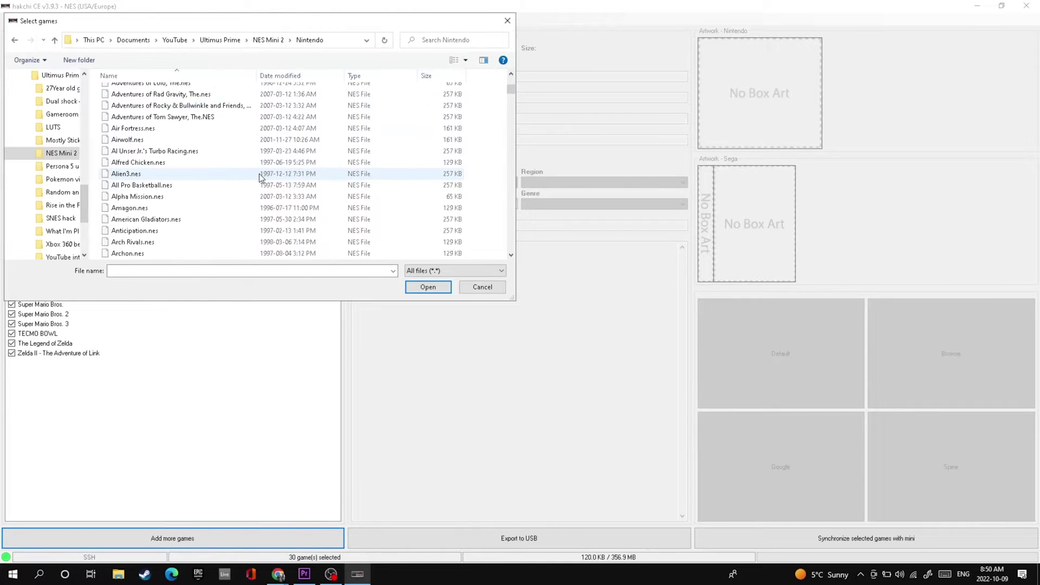
pyautogui.scroll(-2, 254, 173)
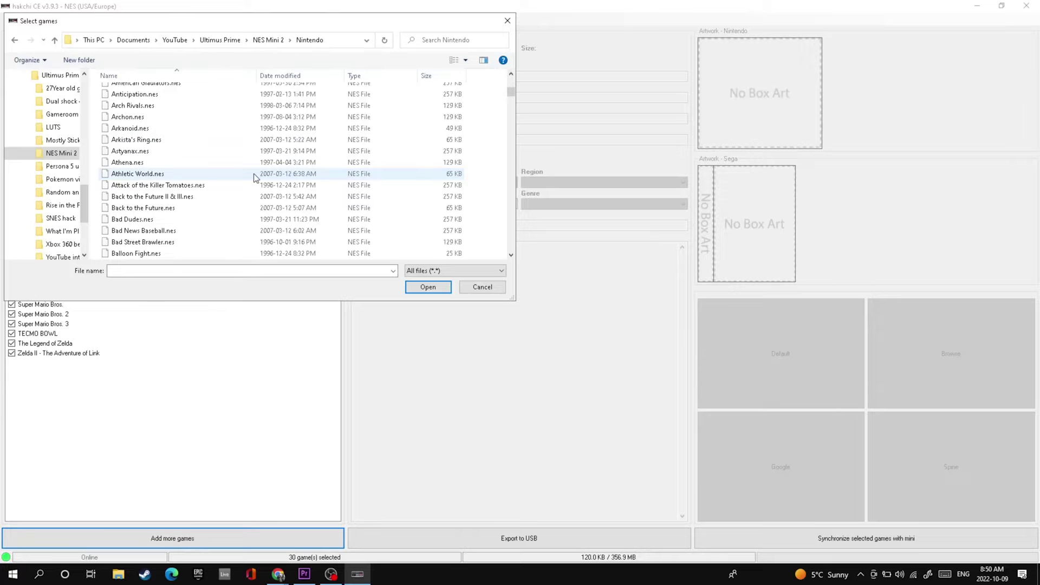
pyautogui.scroll(-4, 229, 144)
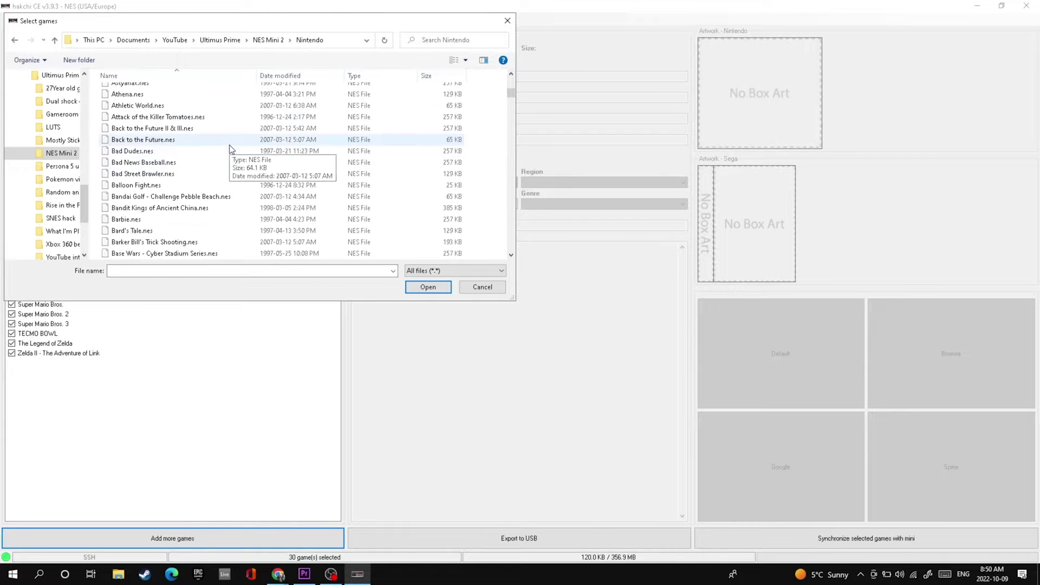
pyautogui.scroll(-5, 231, 149)
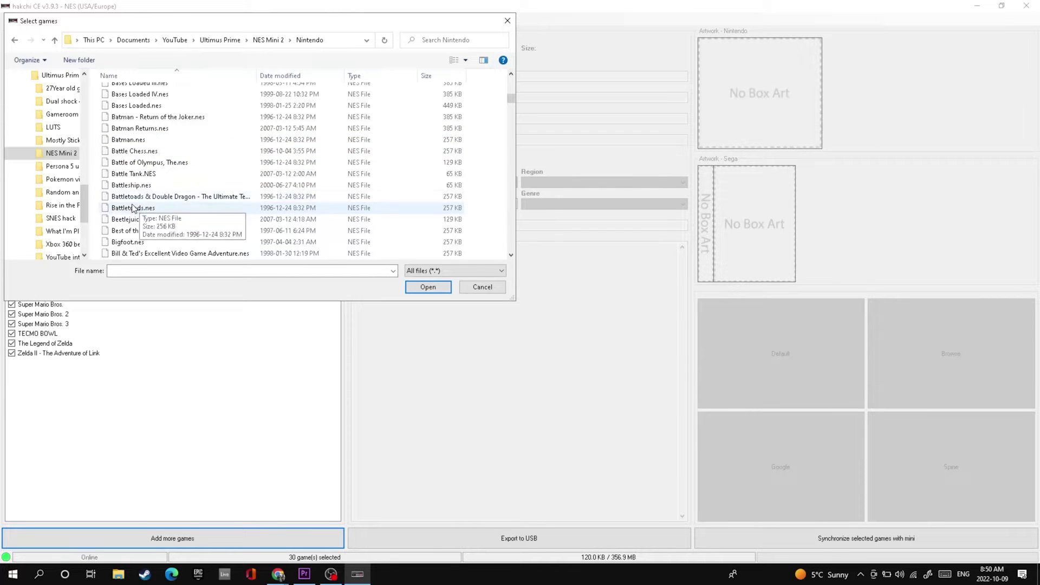
pyautogui.click(169, 198)
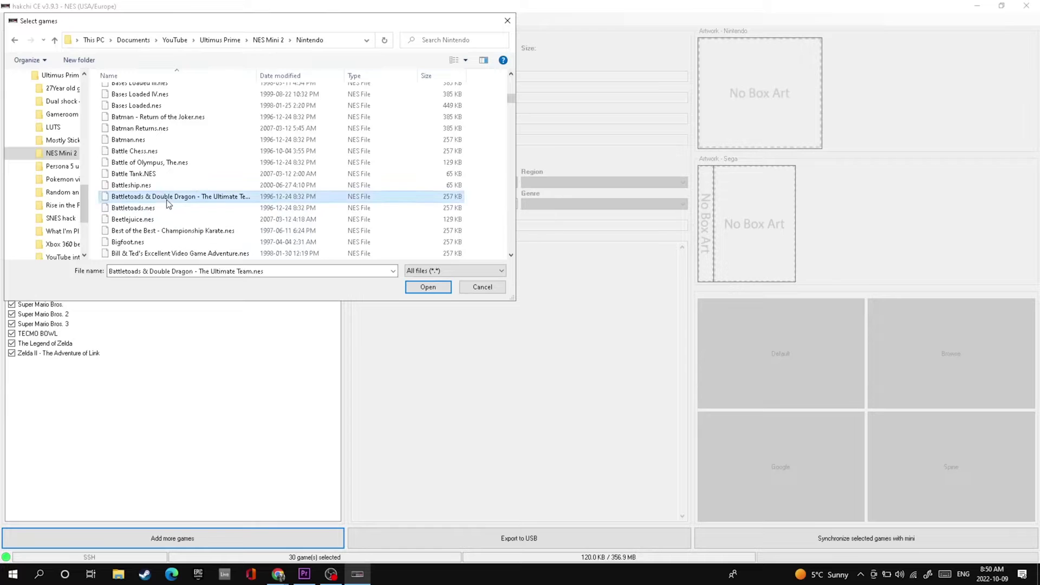
pyautogui.click(407, 291)
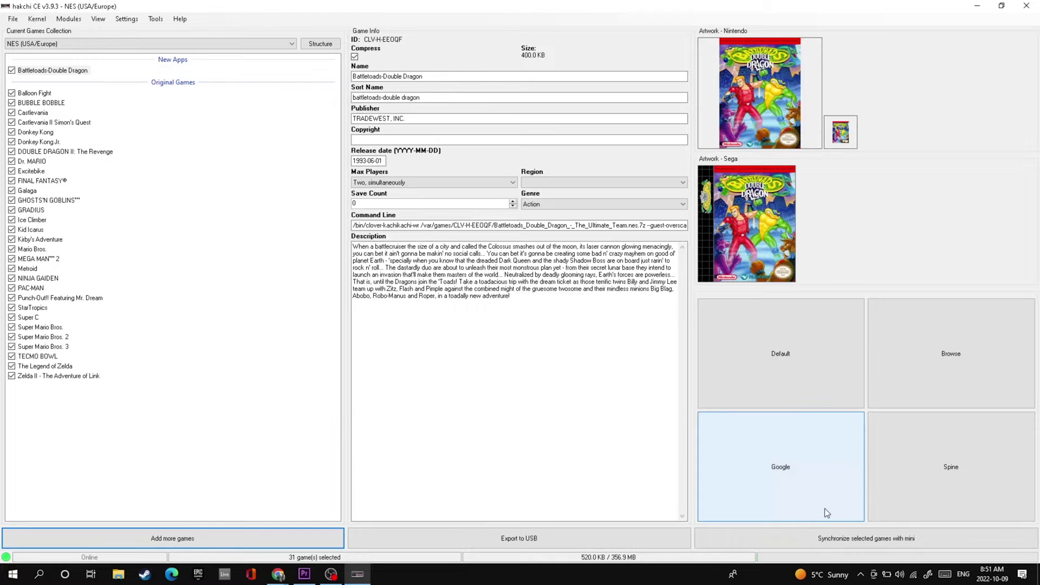
# - Start synchronizing the 31 selected games to the NES mini
pyautogui.click(825, 541)
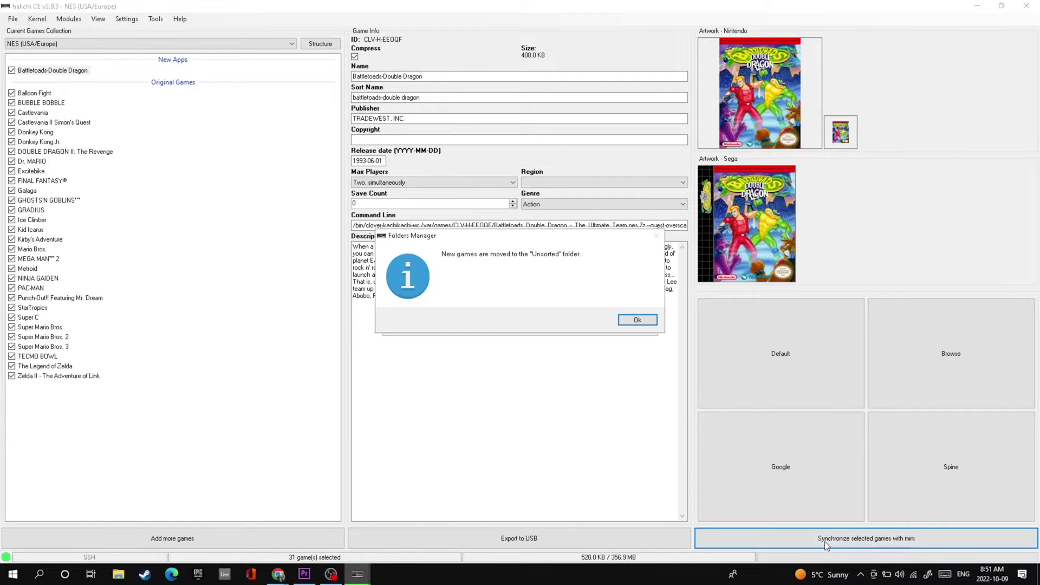
# - Acknowledge the Unsorted notice, split games by first letter, and upload that layout
pyautogui.click(641, 321)
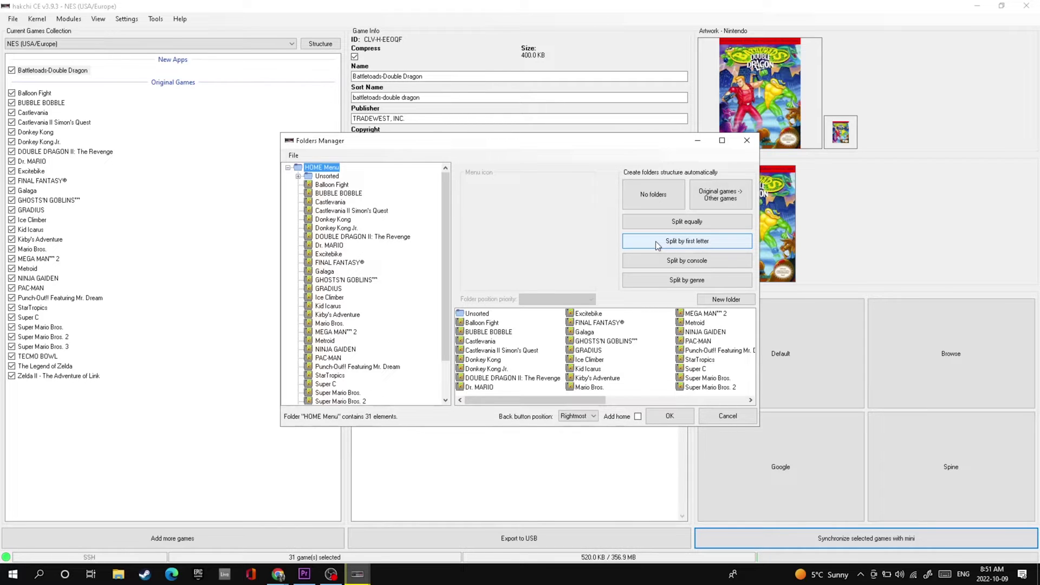
pyautogui.click(655, 242)
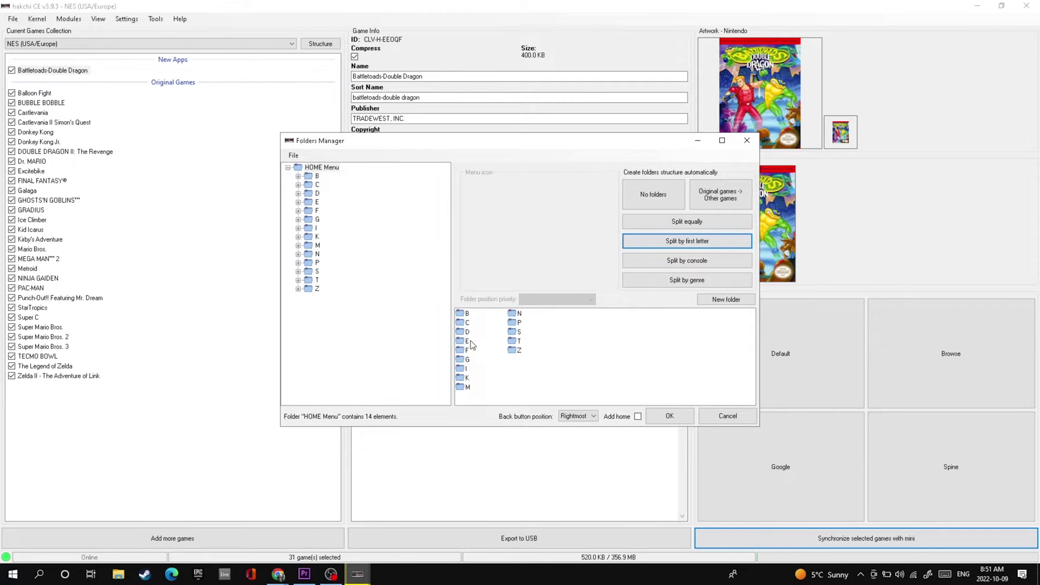
pyautogui.click(677, 415)
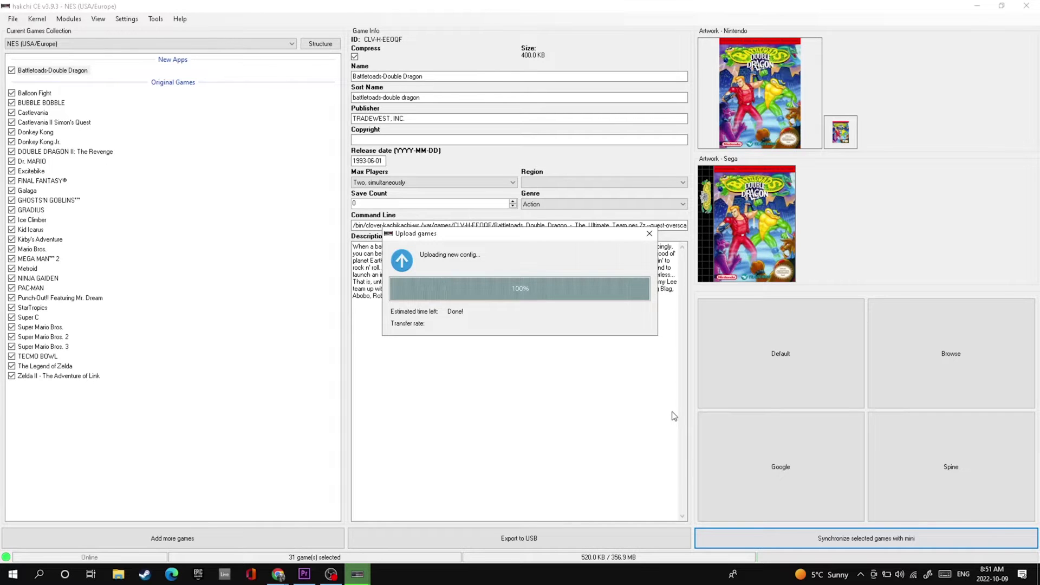
pyautogui.click(633, 320)
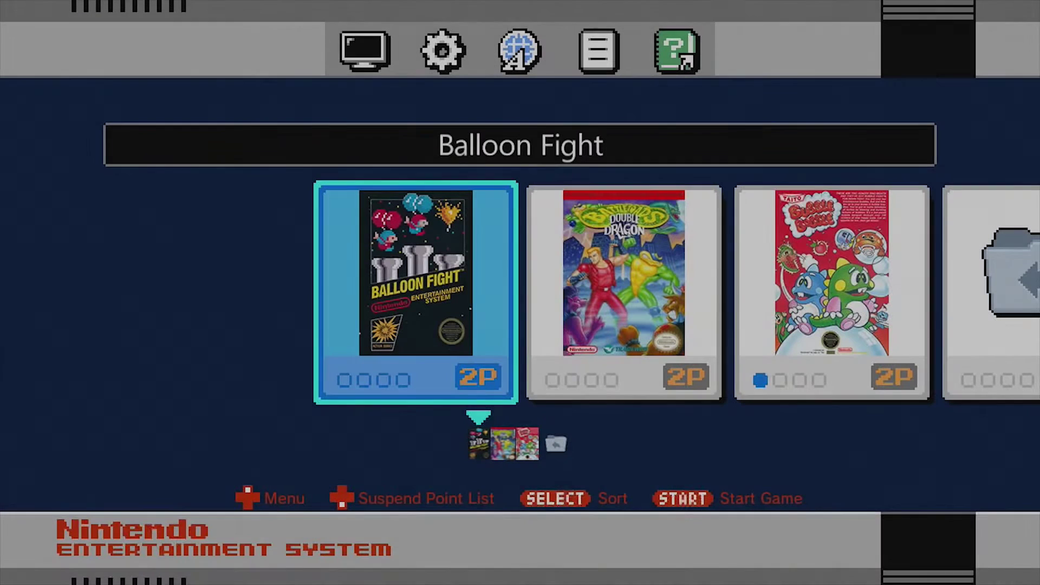
# - Launch Battletoads-Double Dragon from folder B and start a game as Zitz
pyautogui.press('Right')
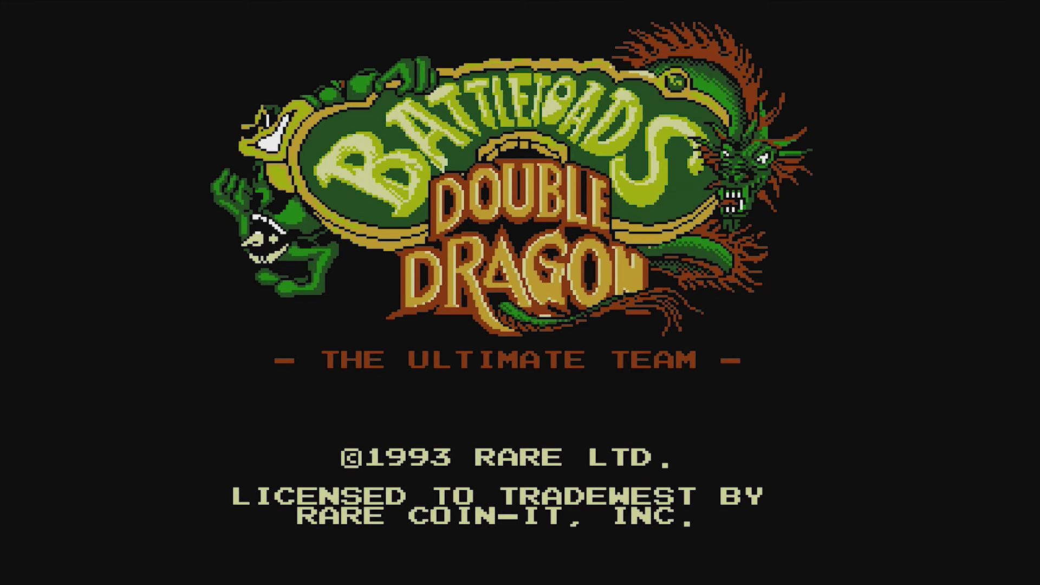
pyautogui.press('Return')
pyautogui.press('Return')
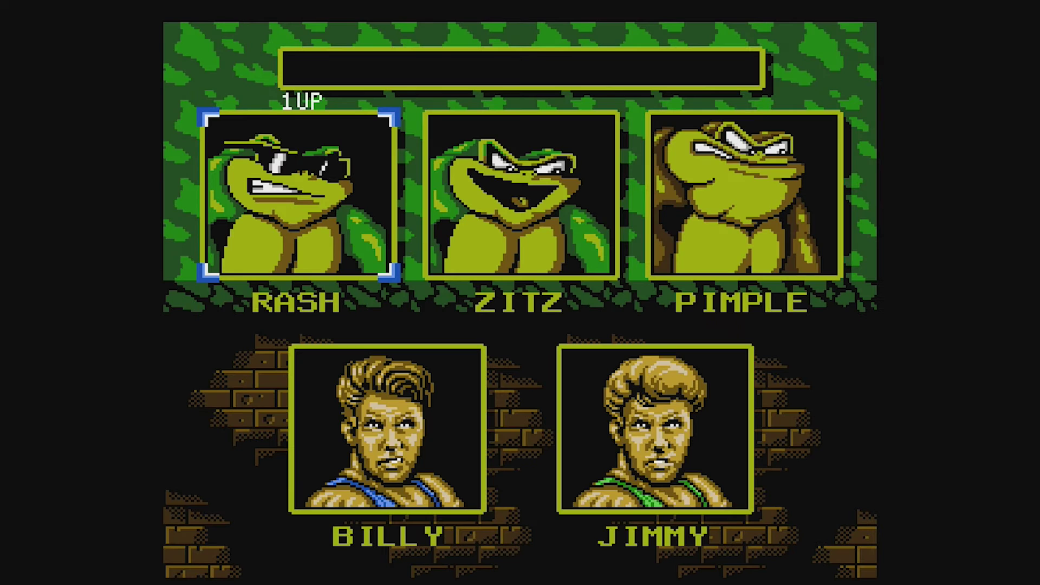
pyautogui.press('Right')
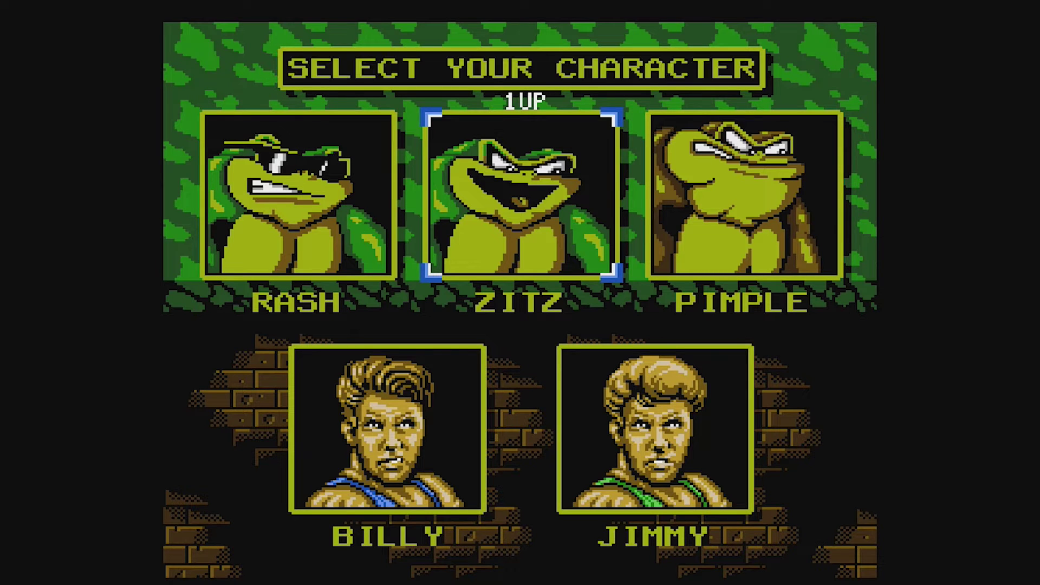
pyautogui.press('Return')
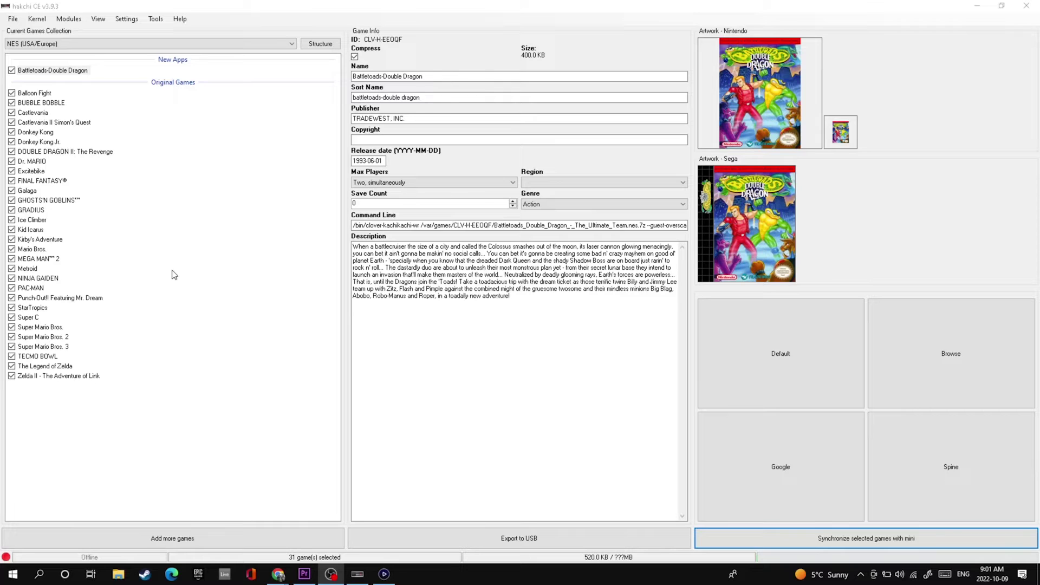
pyautogui.click(202, 534)
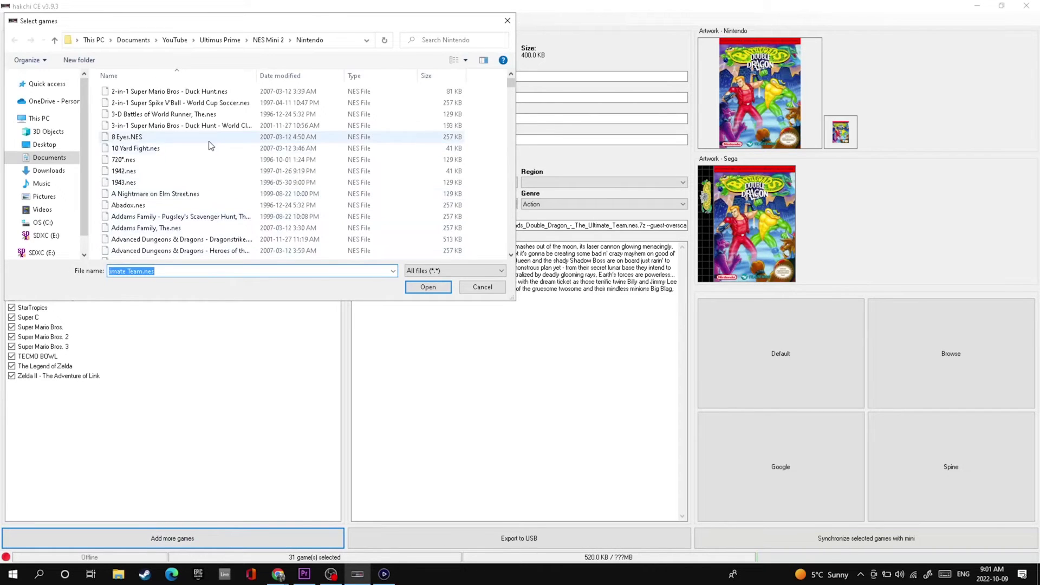
# - Add every ROM in the Nintendo folder, answering Yes to all mapper warnings
pyautogui.click(150, 96)
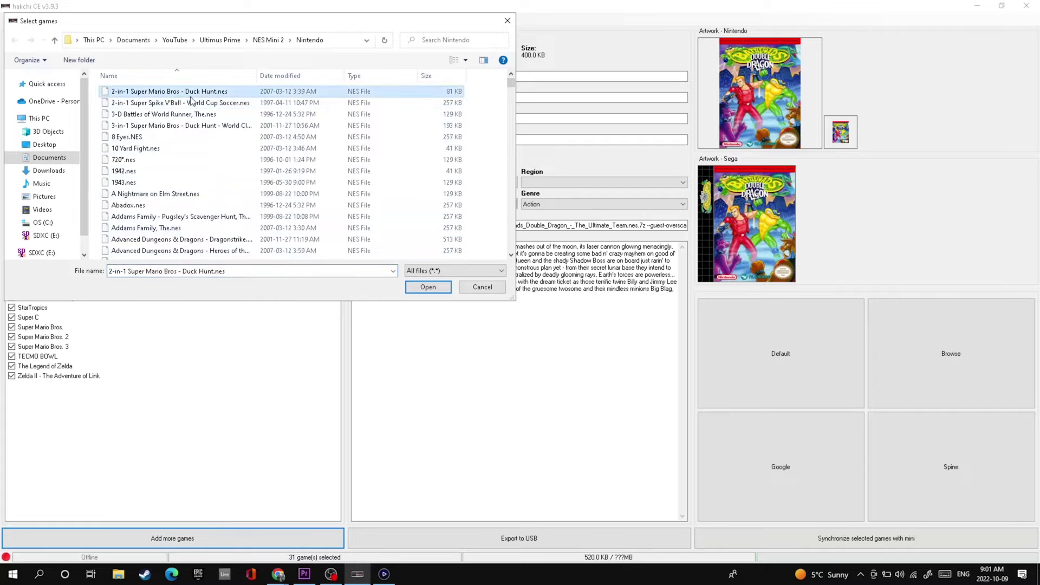
pyautogui.hotkey('ctrl', 'a')
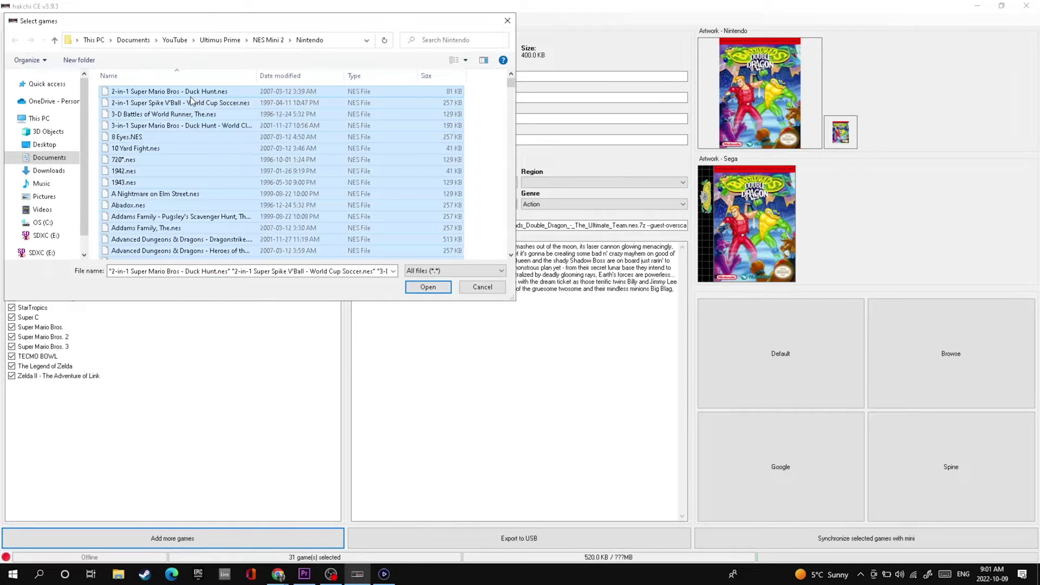
pyautogui.click(443, 287)
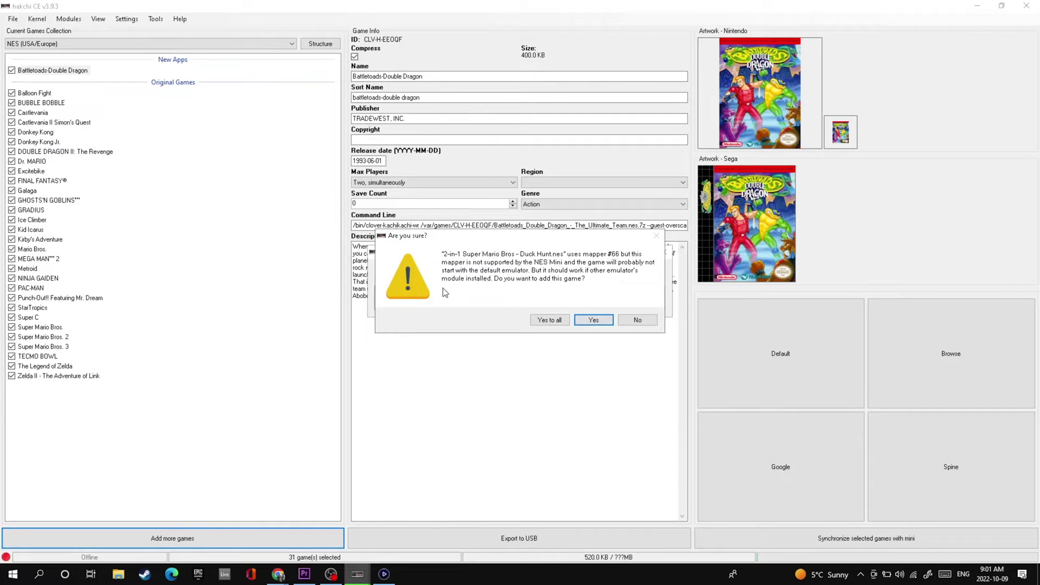
pyautogui.click(548, 320)
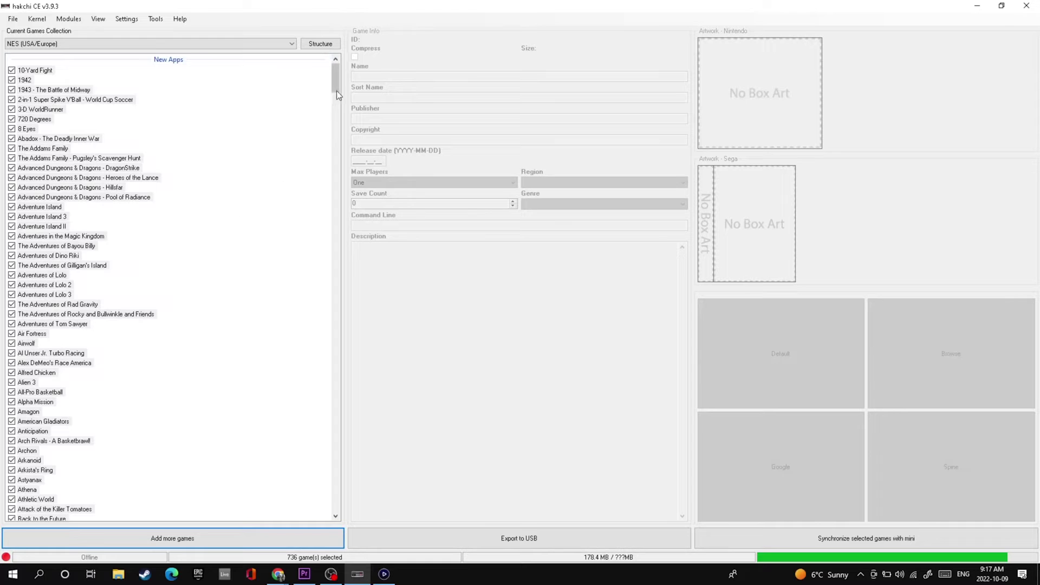
pyautogui.moveTo(337, 90); pyautogui.dragTo(340, 127)
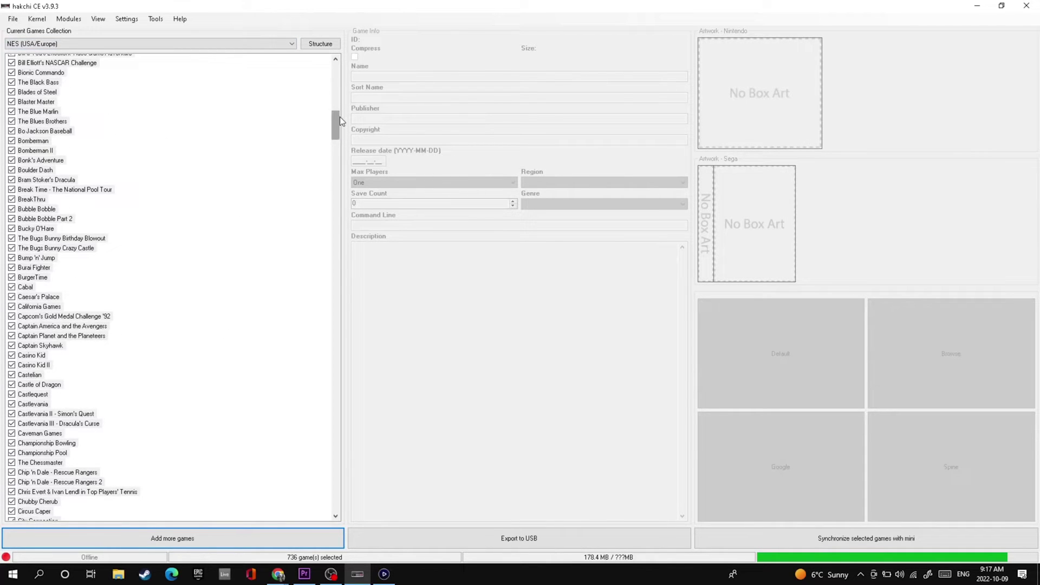
# - Uncheck the original Balloon Fight under Original Games, leaving 735 games selected
pyautogui.moveTo(339, 116); pyautogui.dragTo(327, 502)
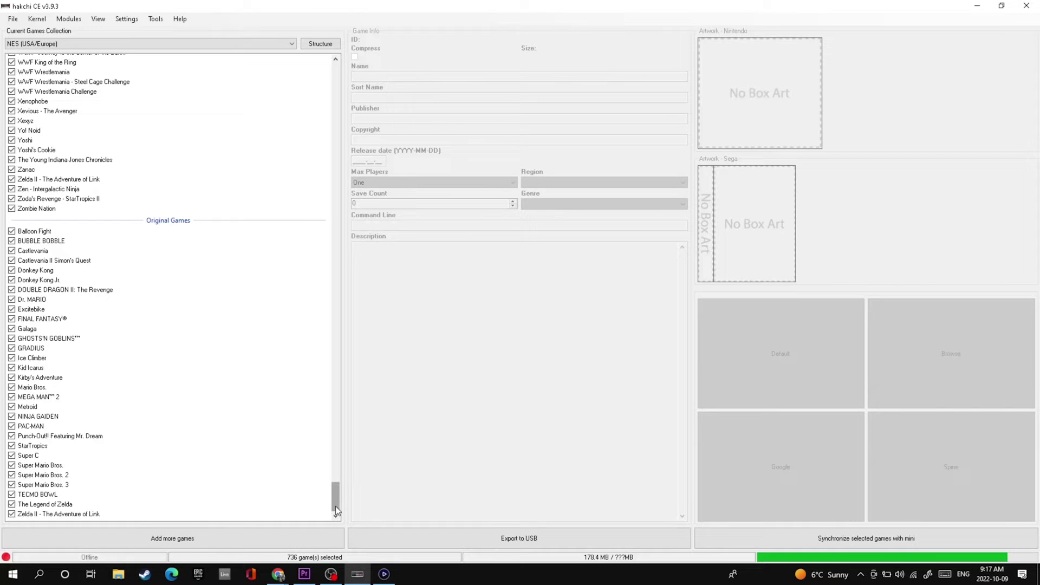
pyautogui.moveTo(336, 509); pyautogui.dragTo(336, 512)
pyautogui.click(12, 231)
# - Return to the top of the list and view 10-Yard Fight's box art and details
pyautogui.moveTo(337, 494); pyautogui.dragTo(328, 71)
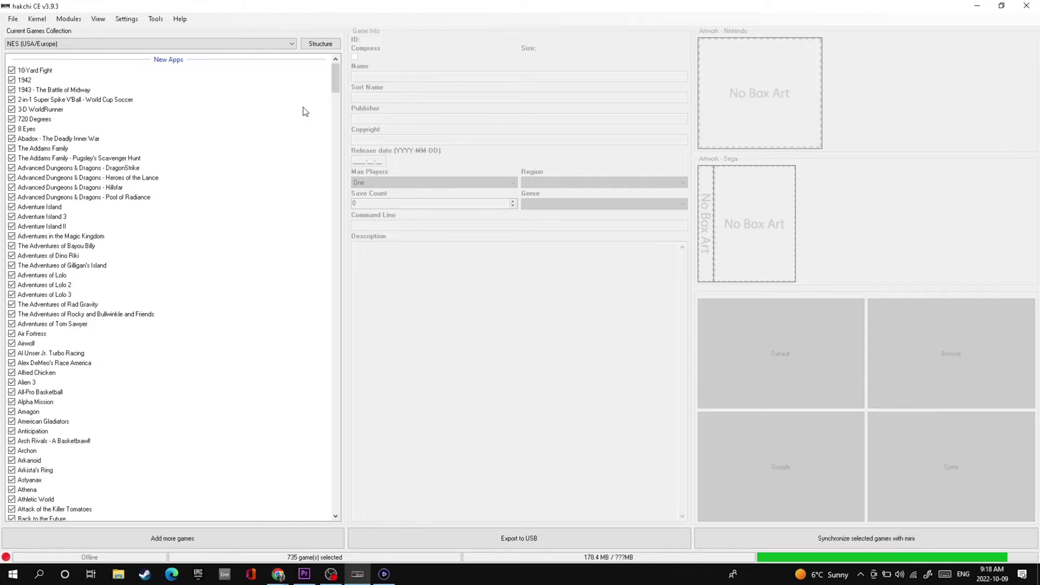
pyautogui.moveTo(332, 76); pyautogui.dragTo(337, 105)
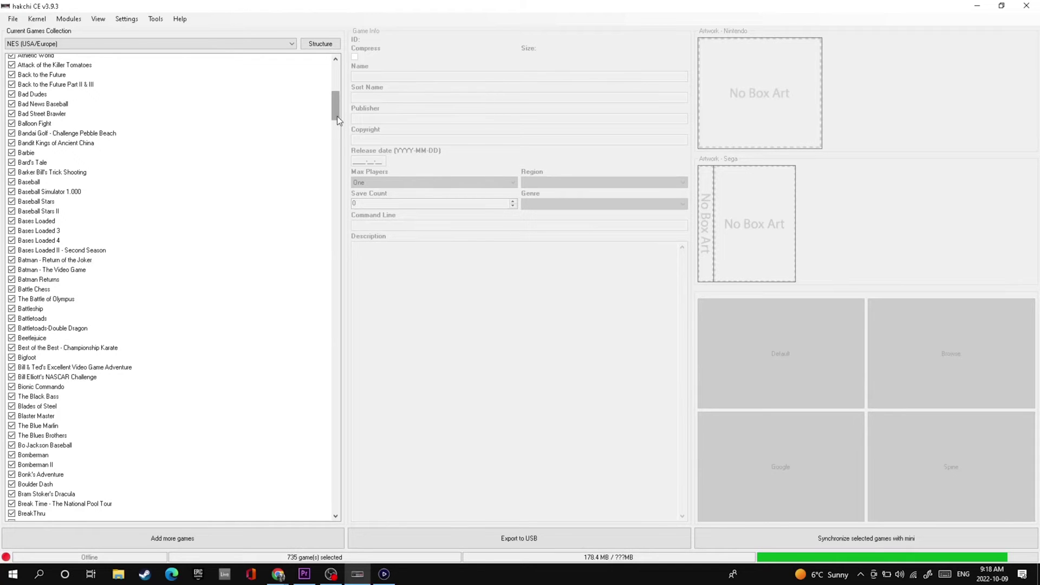
pyautogui.moveTo(337, 116); pyautogui.dragTo(349, 73)
pyautogui.click(36, 73)
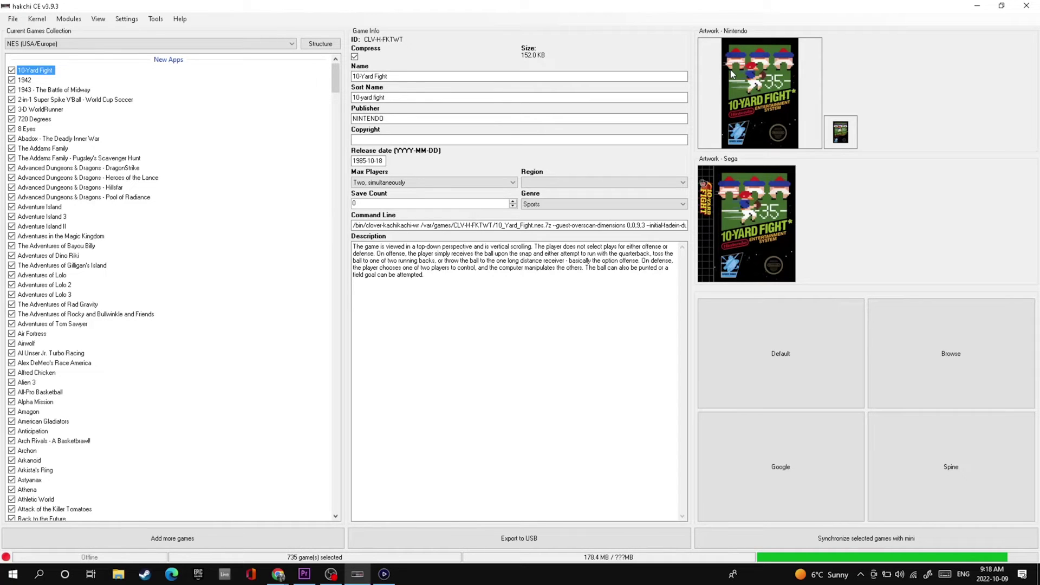
# - Give 2-in-1 Super Spike V'Ball - World Cup Soccer the first 340x535 Google cover as box art
pyautogui.press('Down')
pyautogui.press('Down')
pyautogui.press('Down')
pyautogui.press('Down')
pyautogui.press('Down')
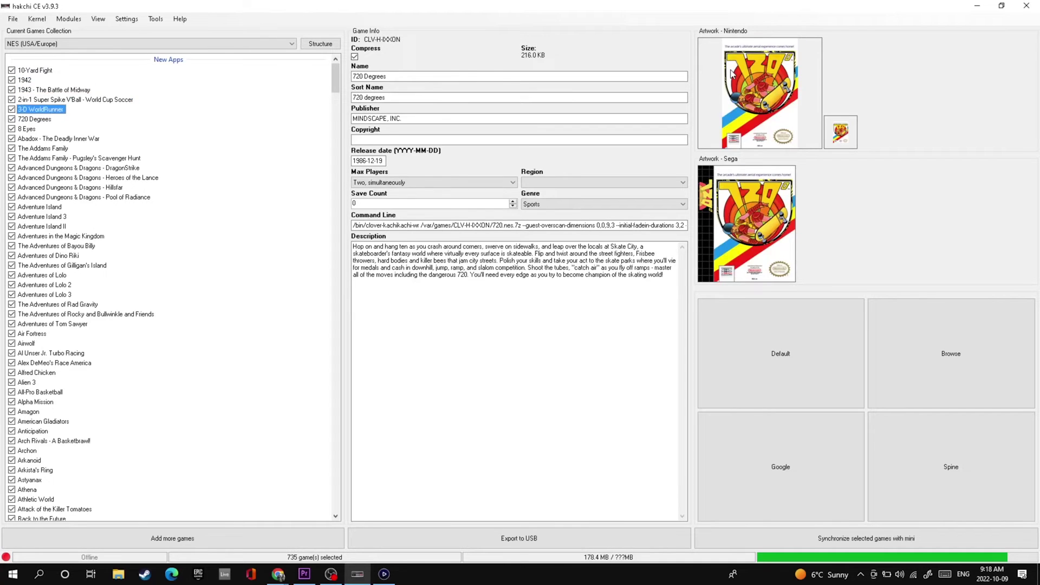
pyautogui.press('Up')
pyautogui.press('Up')
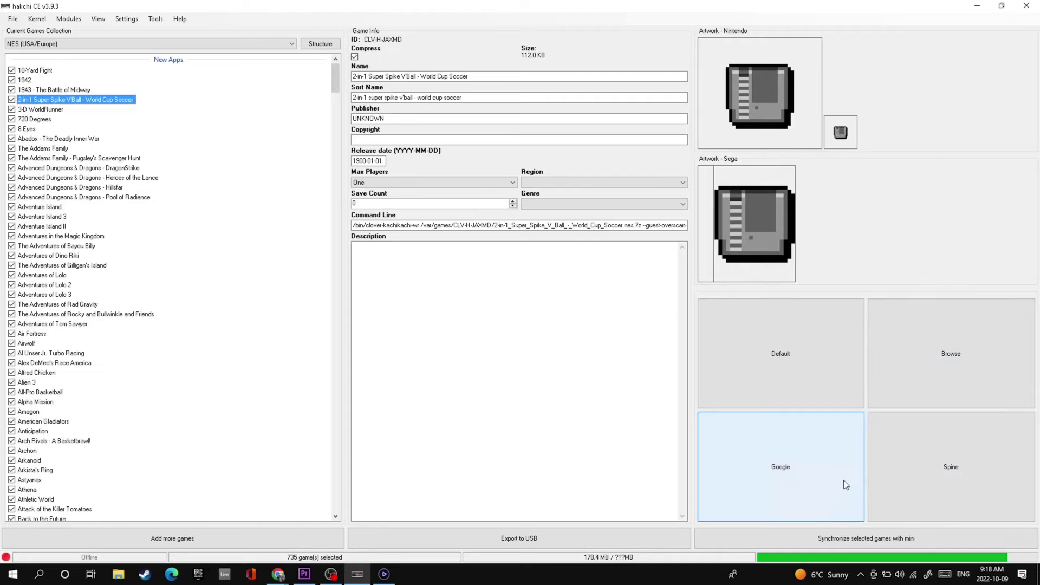
pyautogui.click(807, 457)
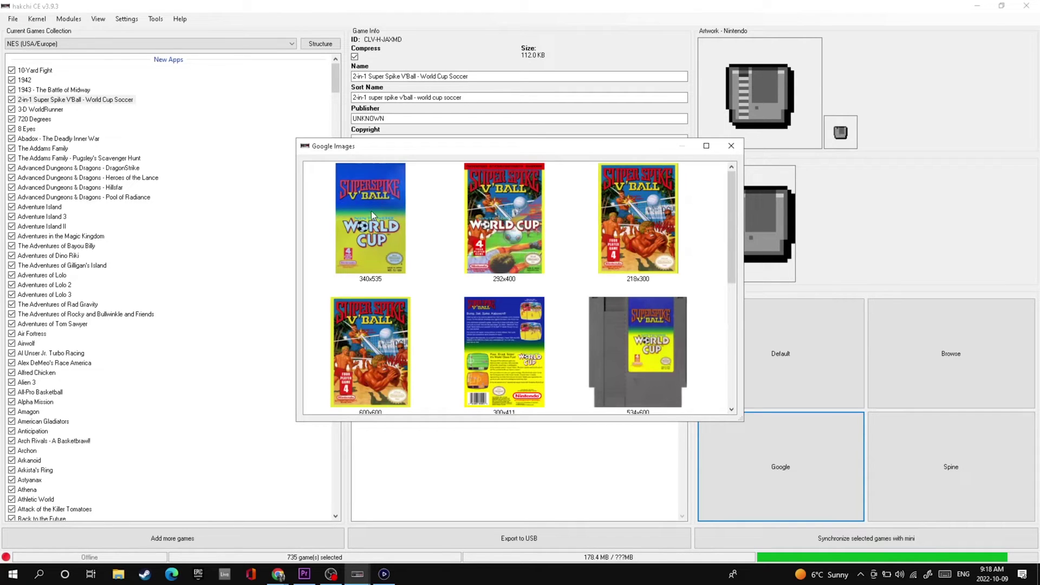
pyautogui.click(391, 198)
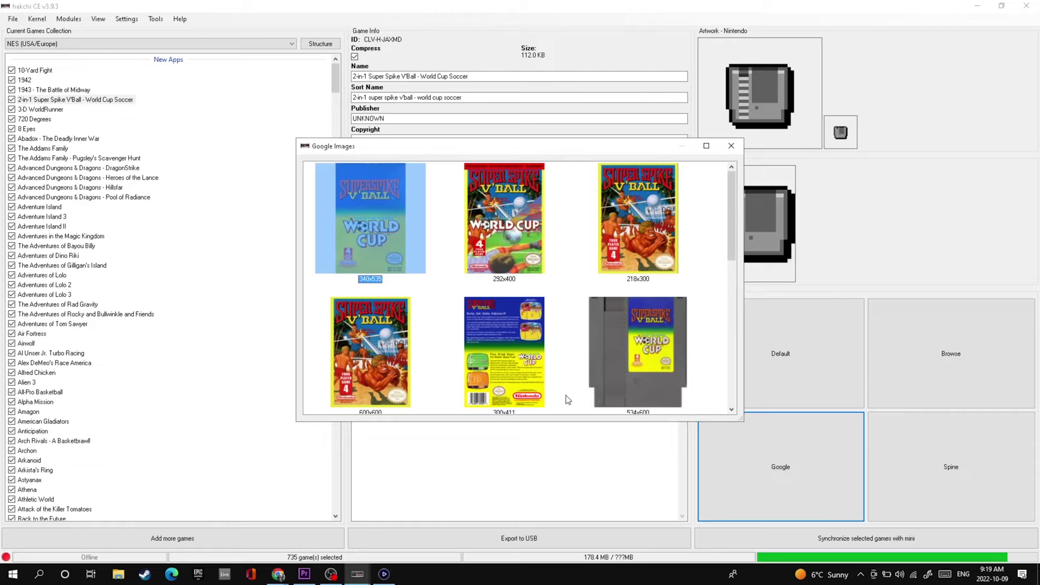
pyautogui.doubleClick(373, 209)
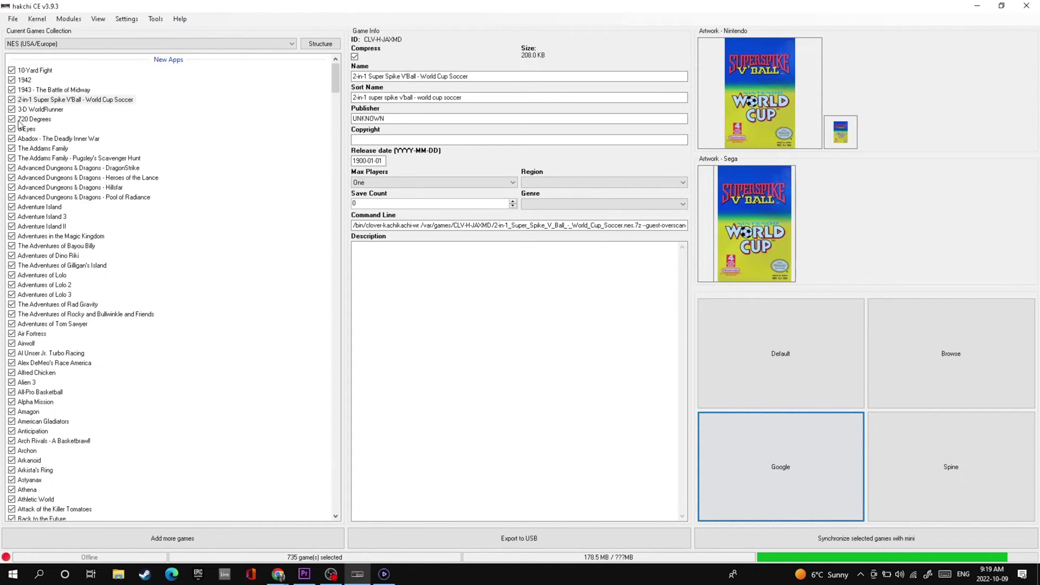
# - Find Anticipation in the game list and apply its first Google Images cover as box art
pyautogui.press('Tab')
pyautogui.press('Tab')
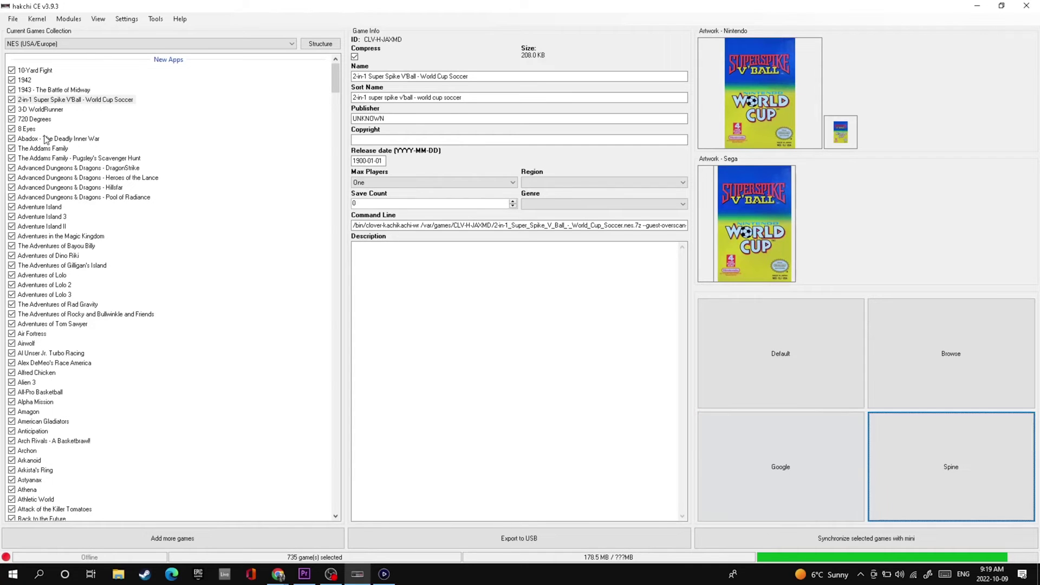
pyautogui.click(46, 140)
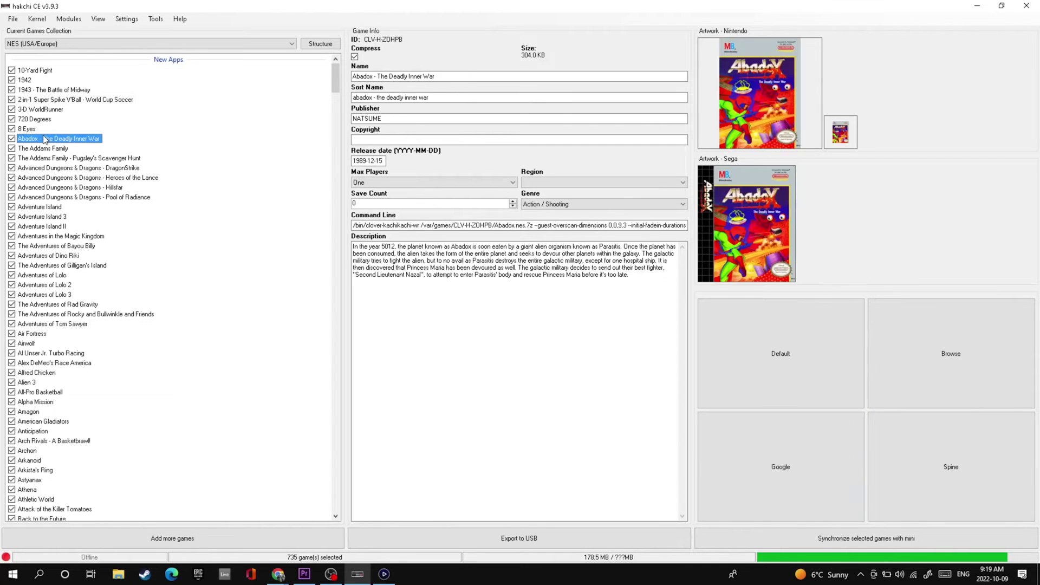
pyautogui.press('Down')
pyautogui.press('Down')
pyautogui.press('Down')
pyautogui.press('Down')
pyautogui.press('Down')
pyautogui.press('Down')
pyautogui.press('Down')
pyautogui.press('Down')
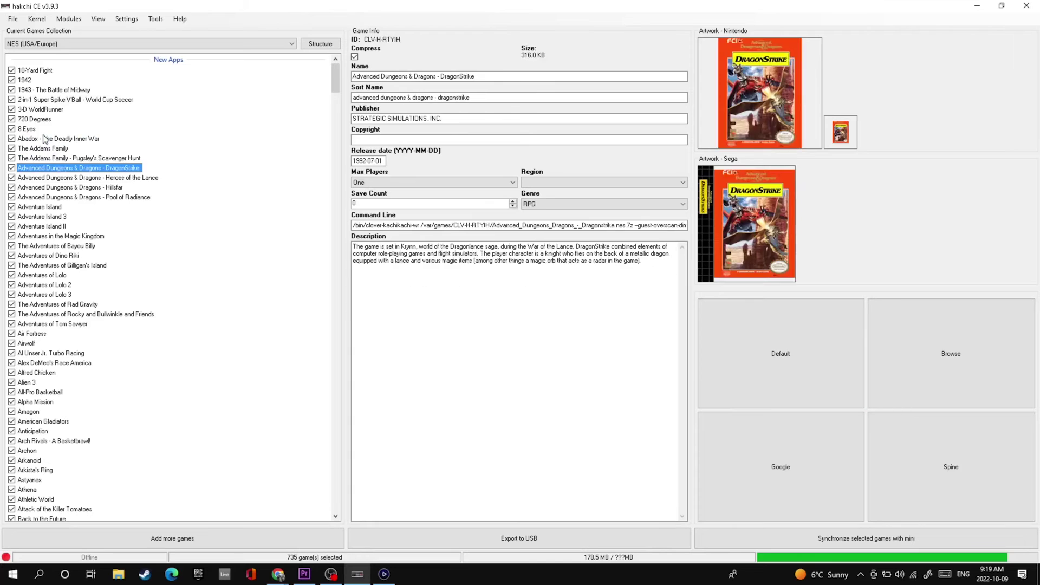
pyautogui.press('Down')
pyautogui.press('Down')
pyautogui.press('Down')
pyautogui.press('Down')
pyautogui.press('Down')
pyautogui.press('Down')
pyautogui.press('Down')
pyautogui.press('Down')
pyautogui.press('Down')
pyautogui.press('Down')
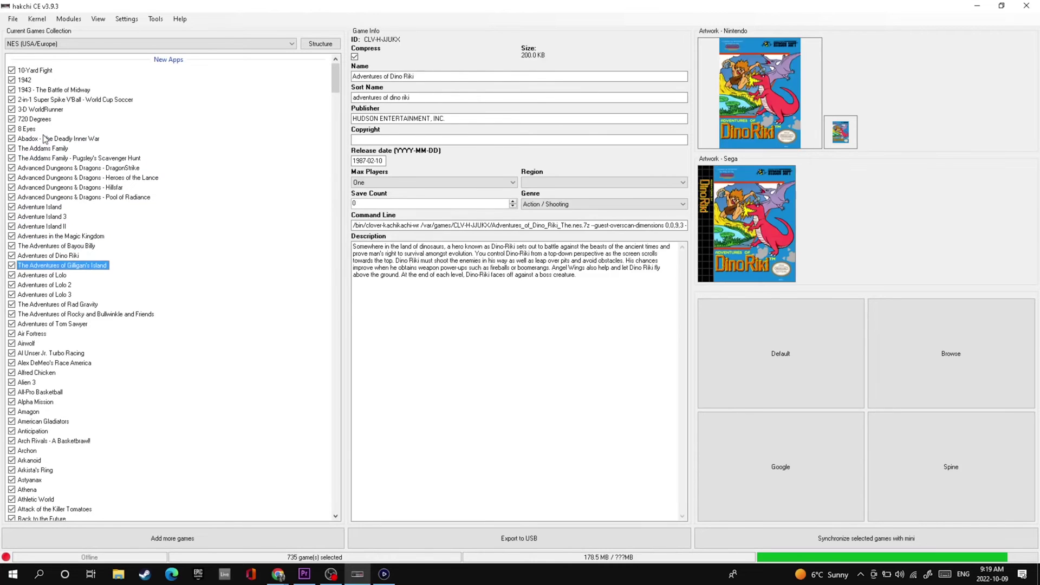
pyautogui.press('Down')
pyautogui.press('Down')
pyautogui.press('Down')
pyautogui.press('Down')
pyautogui.press('Down')
pyautogui.press('Down')
pyautogui.press('Down')
pyautogui.press('Down')
pyautogui.press('Down')
pyautogui.press('Down')
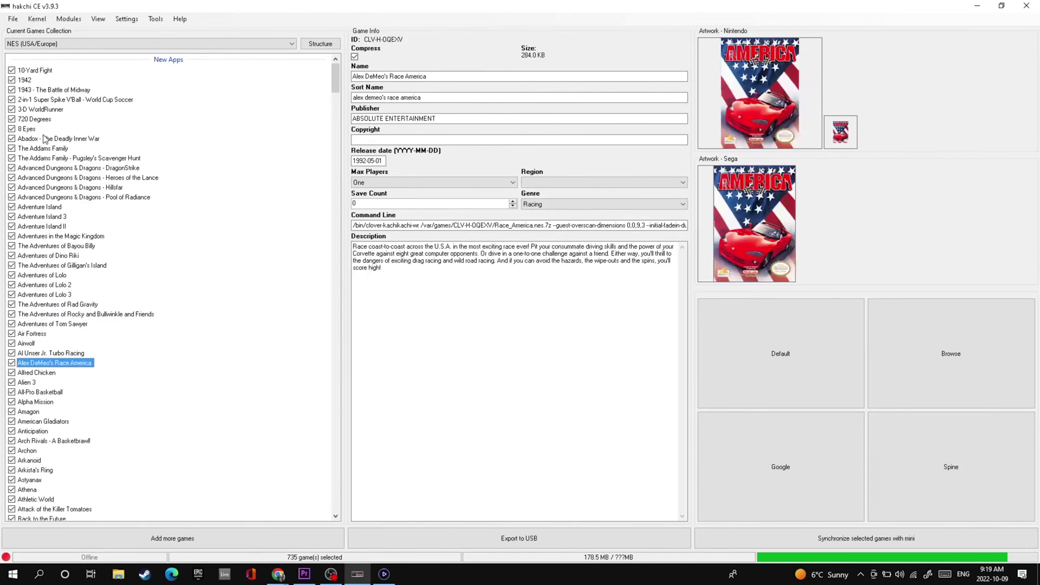
pyautogui.press('Down')
pyautogui.press('Down')
pyautogui.press('Down')
pyautogui.press('Down')
pyautogui.press('Down')
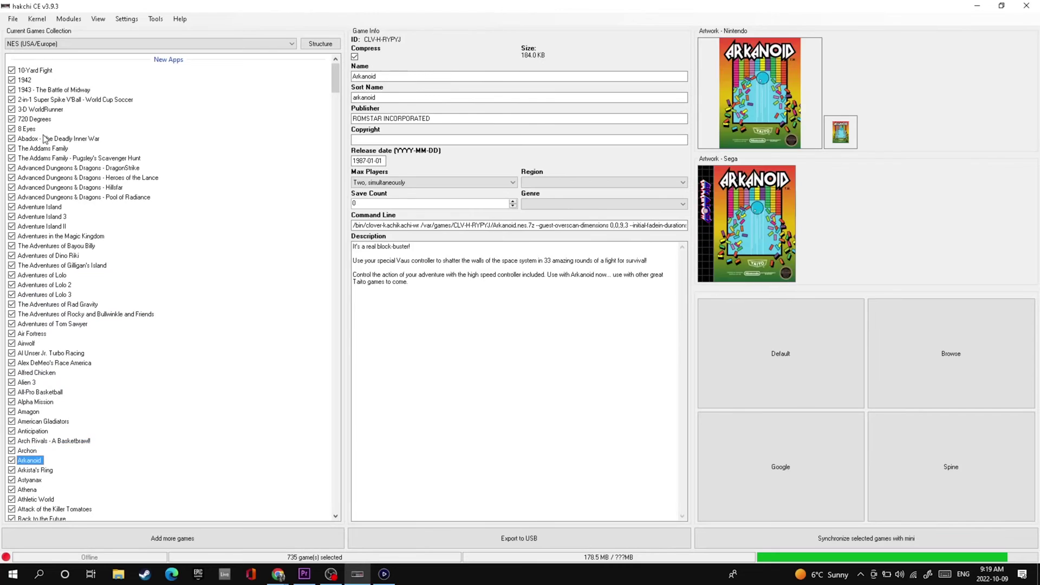
pyautogui.press('Up')
pyautogui.press('Up')
pyautogui.press('Up')
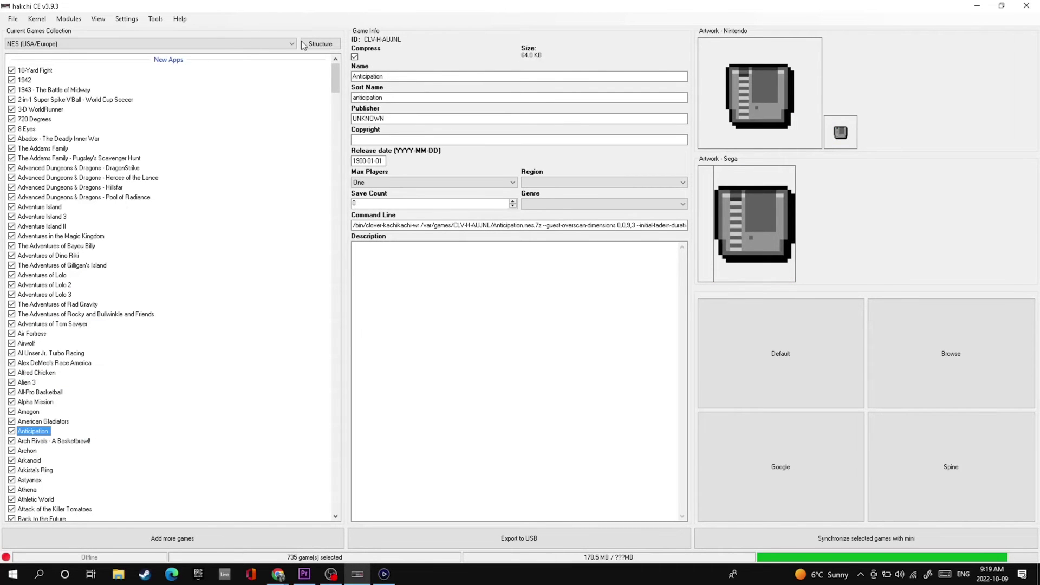
pyautogui.click(791, 448)
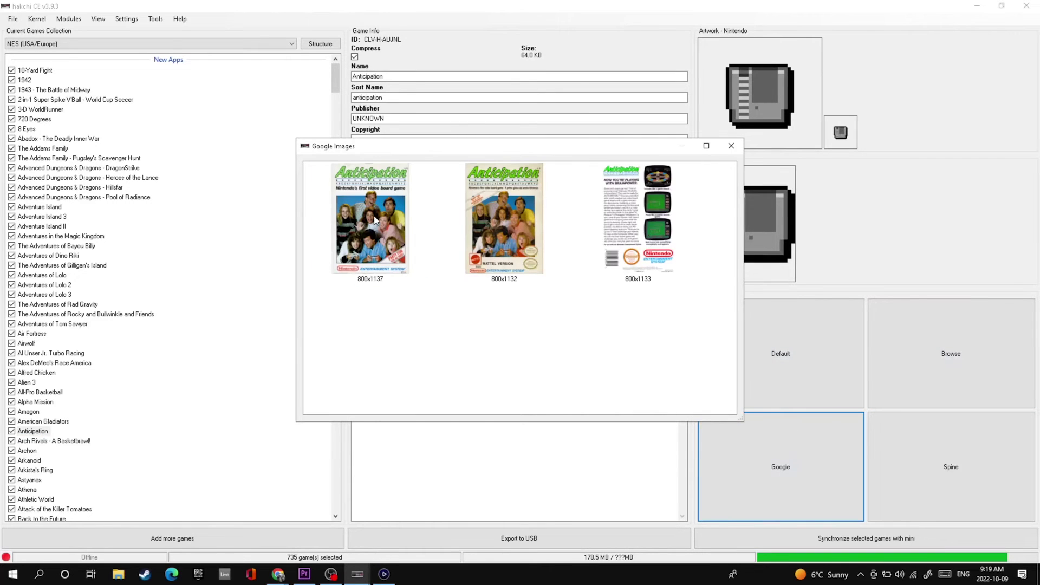
pyautogui.click(399, 236)
pyautogui.doubleClick(398, 232)
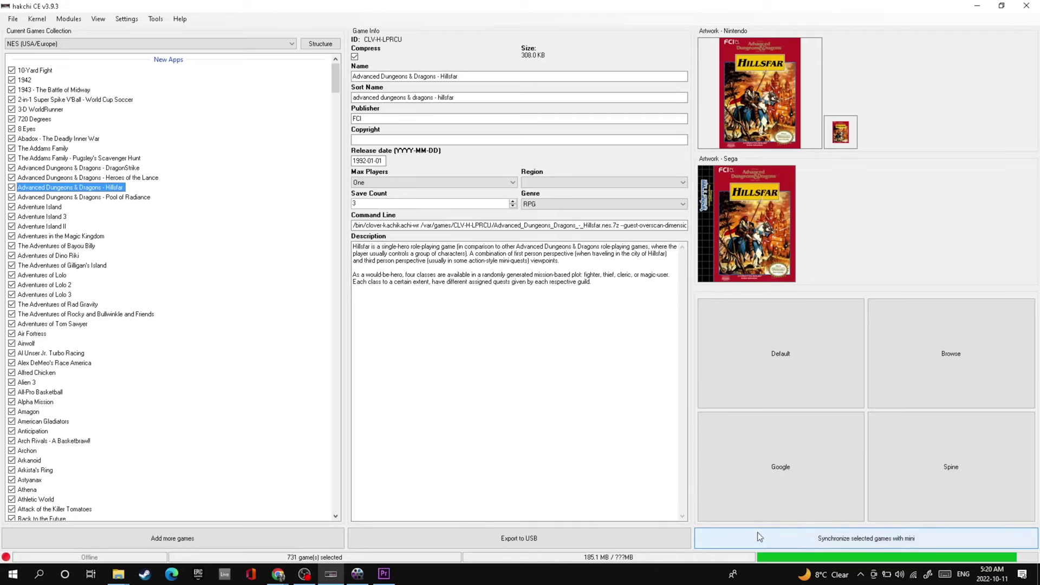
pyautogui.click(757, 533)
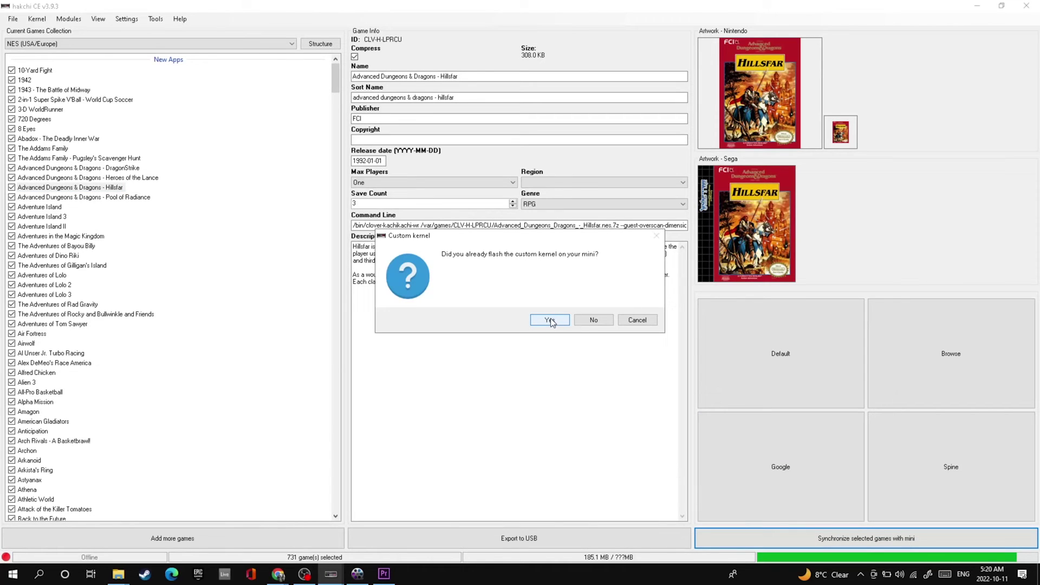
# - Confirm the custom kernel is already flashed so the 731-game sync proceeds
pyautogui.click(549, 320)
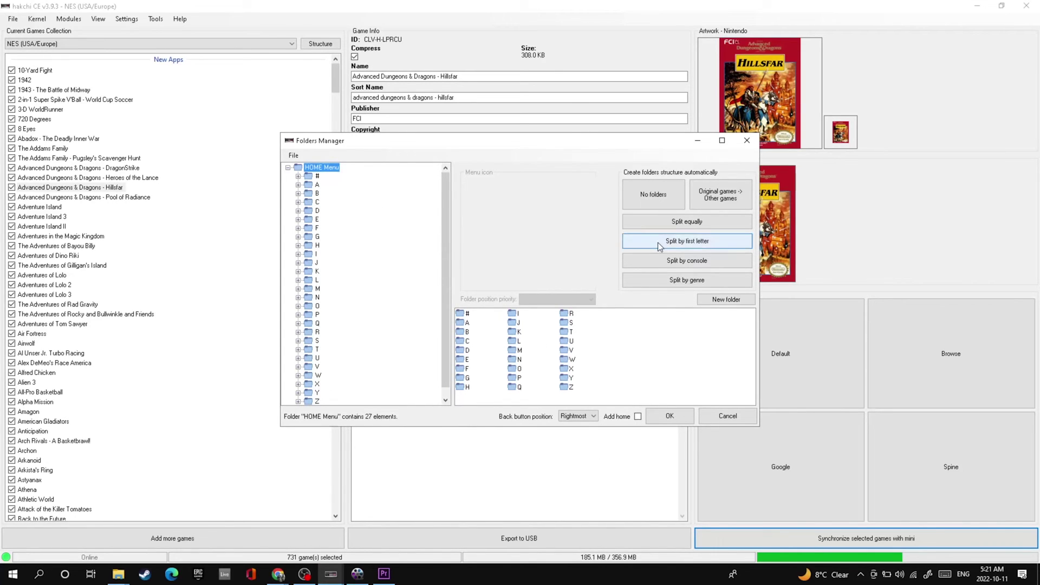
# - Split the games into first-letter folders, accept the layout, and dismiss the finished-upload message
pyautogui.click(716, 242)
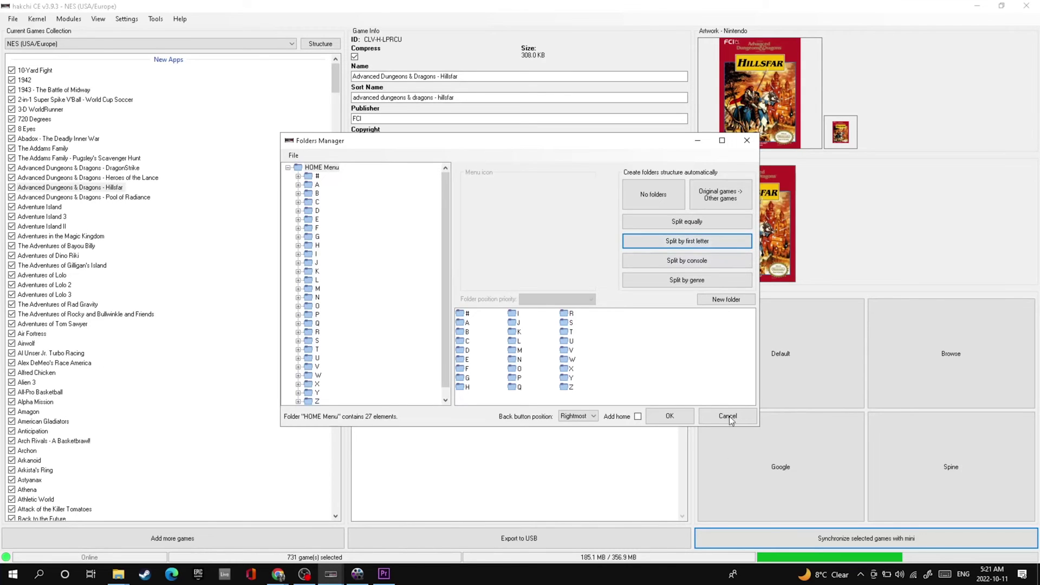
pyautogui.click(670, 416)
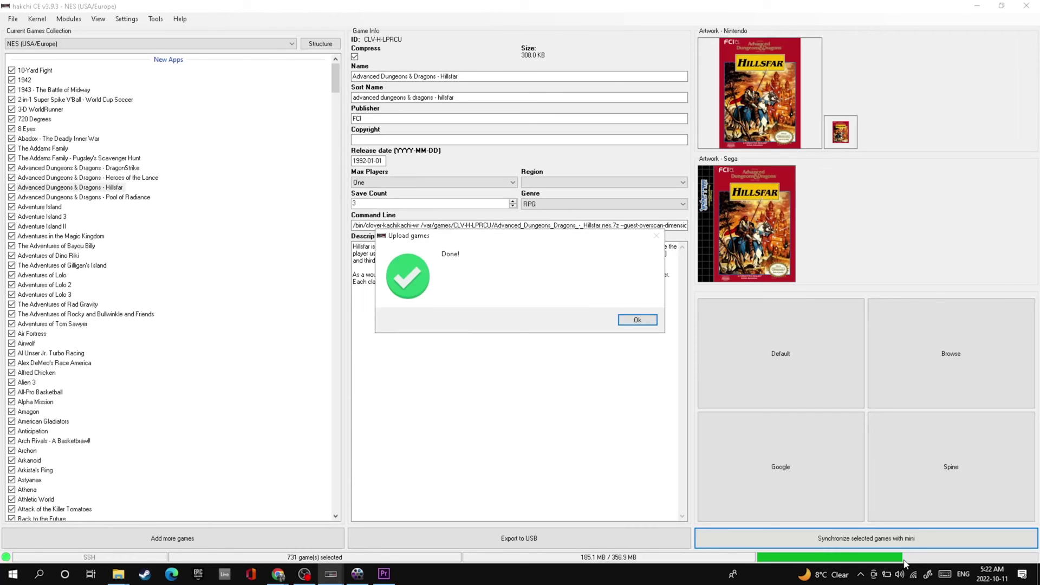
pyautogui.click(647, 321)
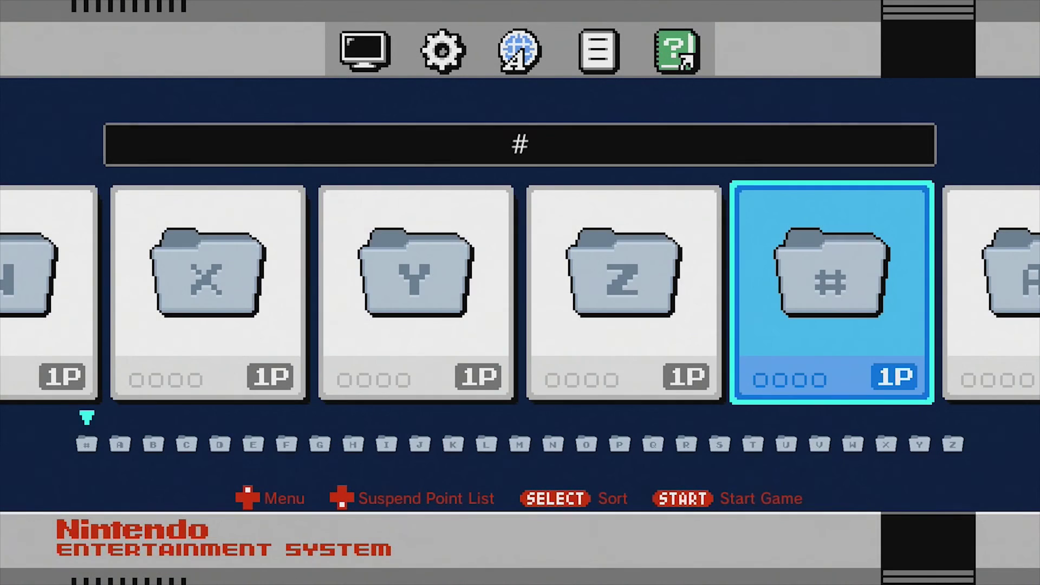
# - On the console, move to the M folder's MCK - MEN group and browse to Mad Max
pyautogui.press('Right')
pyautogui.press('Right')
pyautogui.press('Right')
pyautogui.press('Right')
pyautogui.press('Right')
pyautogui.press('Right')
pyautogui.press('Right')
pyautogui.press('Right')
pyautogui.press('Right')
pyautogui.press('Right')
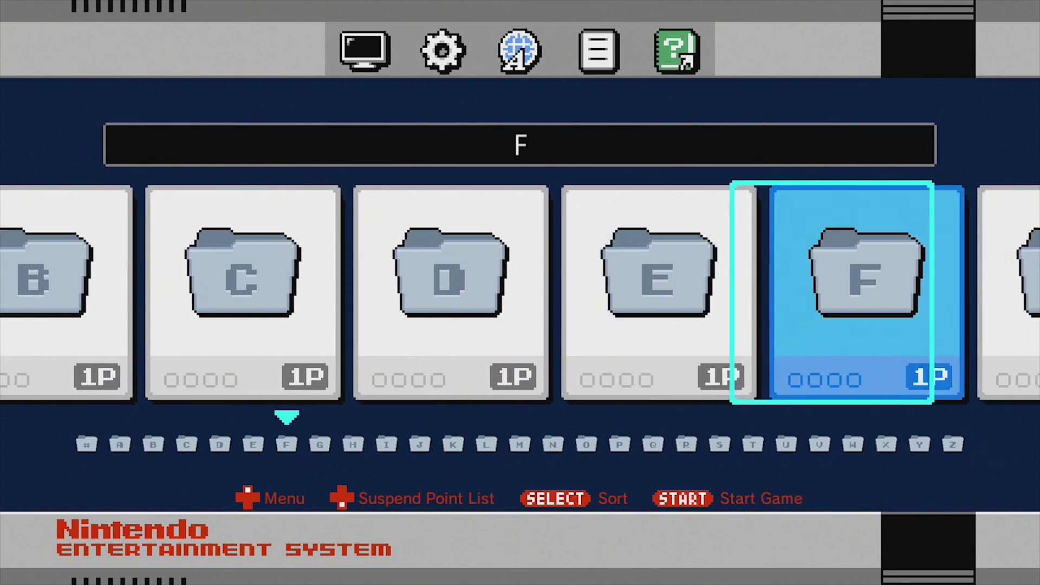
pyautogui.press('Right')
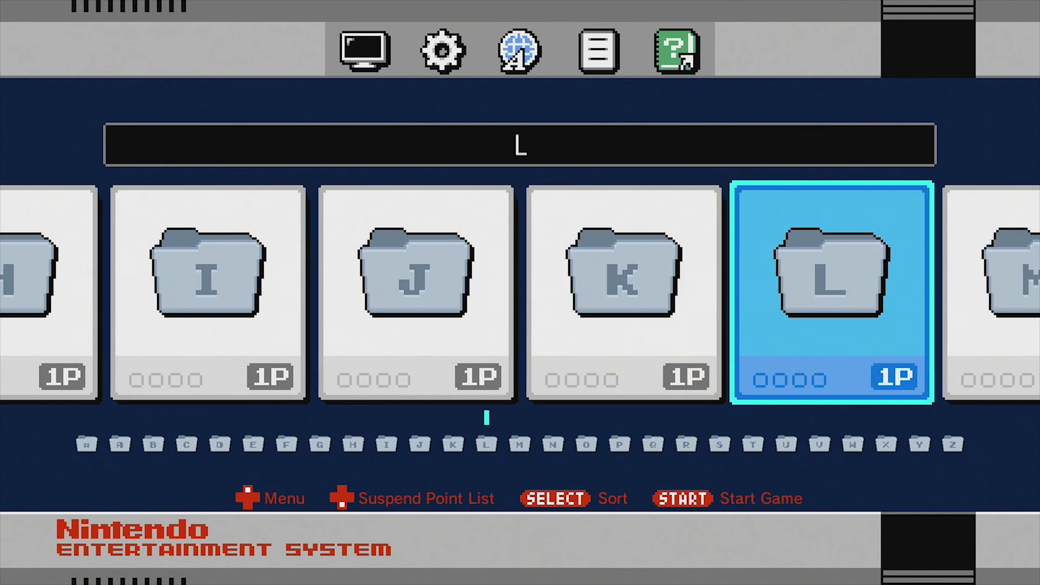
pyautogui.press('Right')
pyautogui.press('Right')
pyautogui.press('Right')
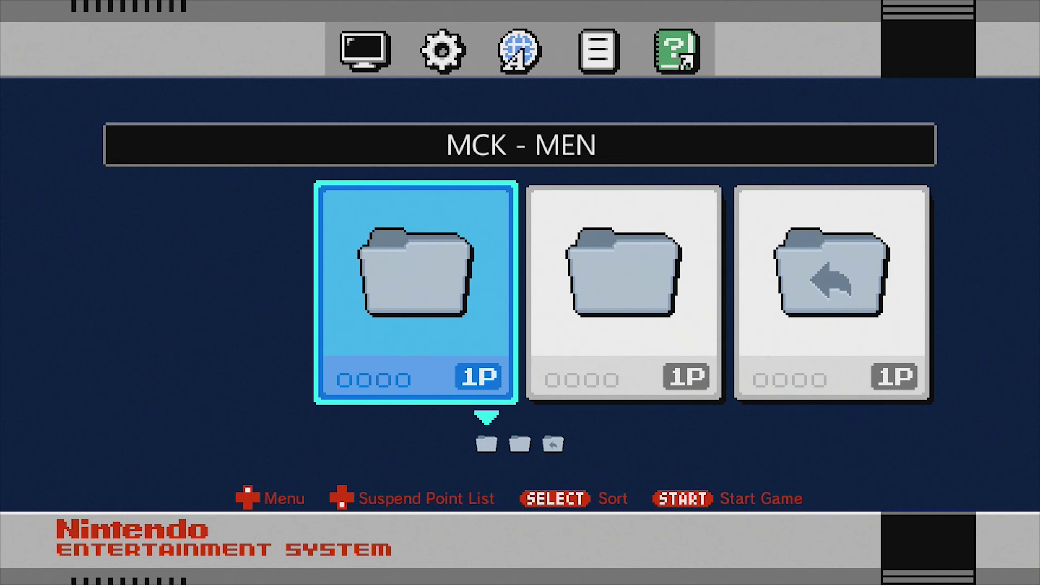
pyautogui.press('Right')
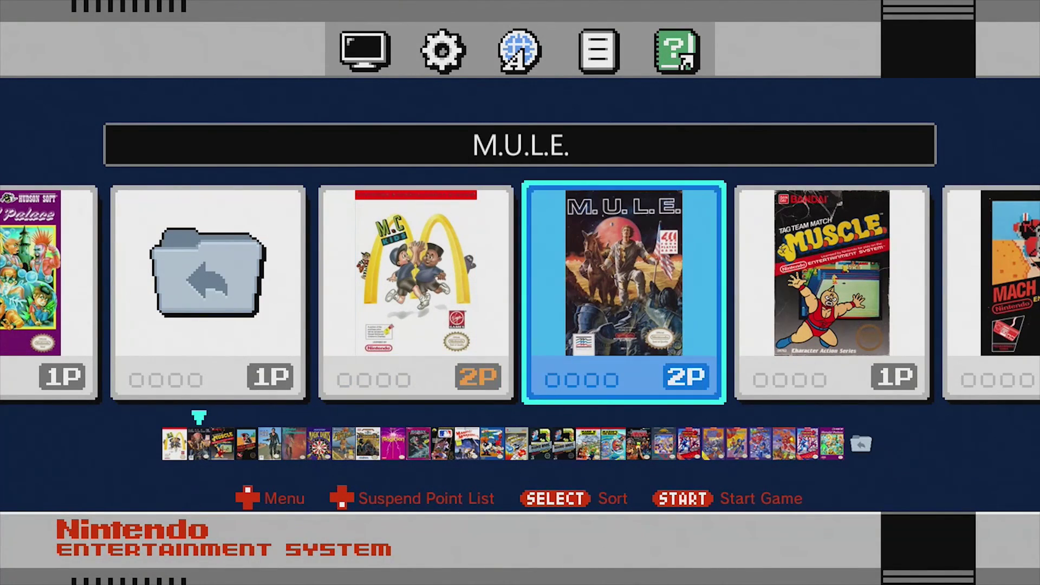
pyautogui.press('Right')
pyautogui.press('Right')
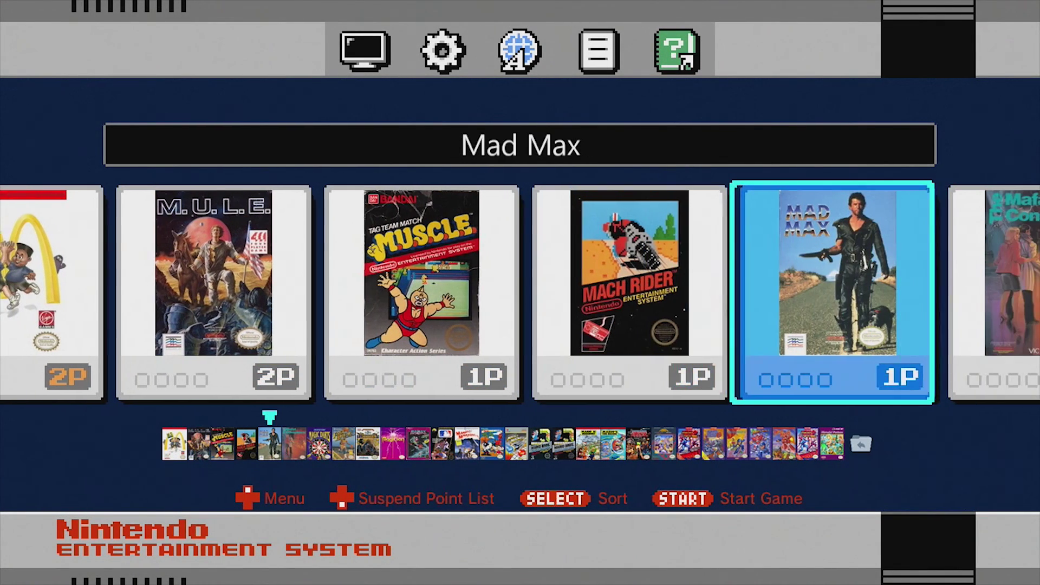
pyautogui.press('Right')
pyautogui.press('Right')
pyautogui.press('Right')
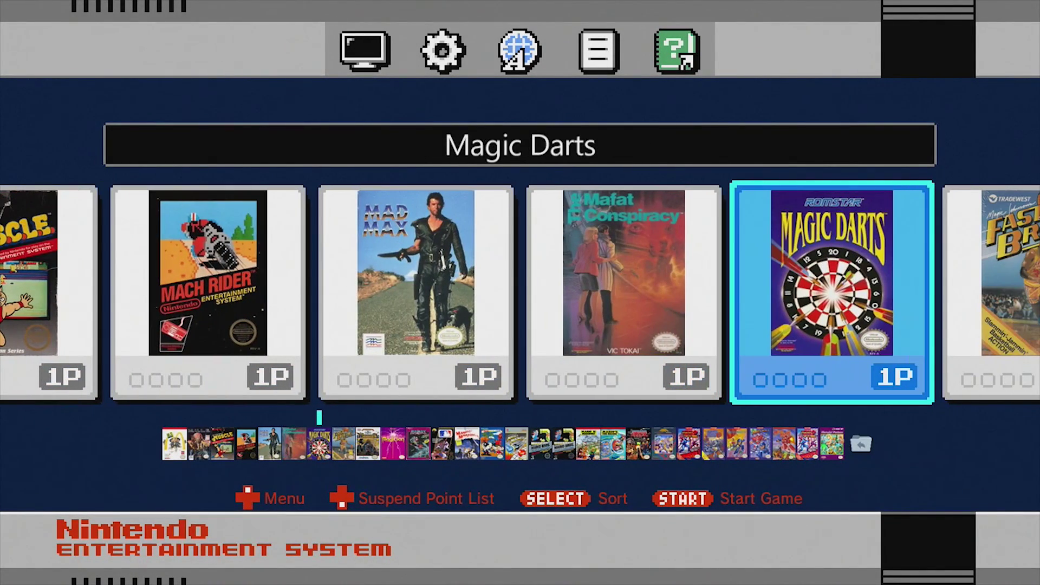
pyautogui.press('Right')
pyautogui.press('Right')
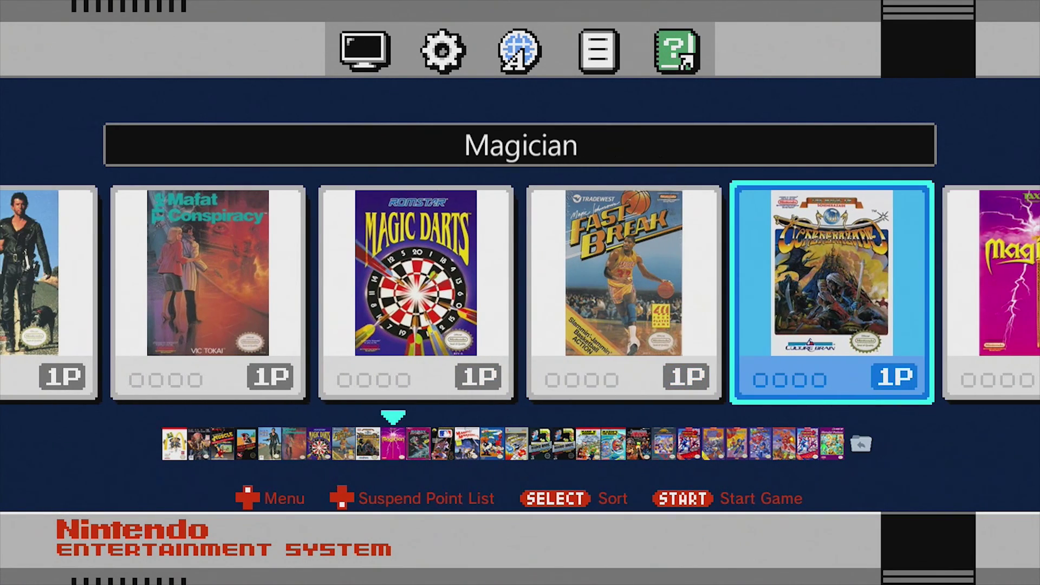